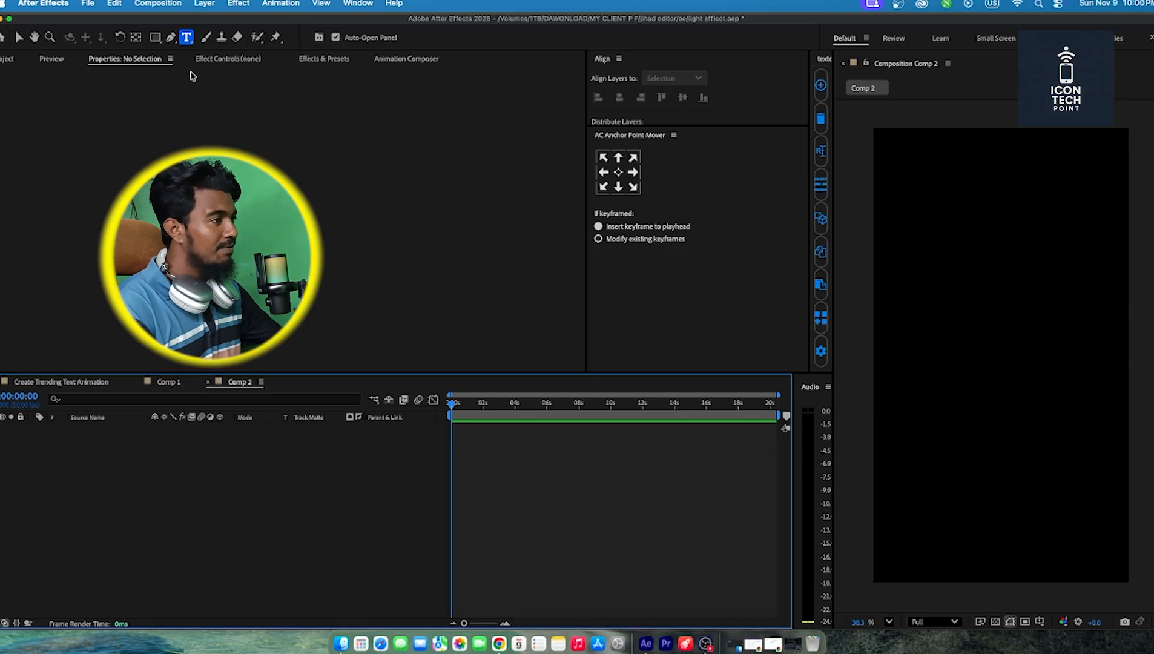
# Step: Add a text layer reading "I AM OKY" and move it toward the middle of the frame
pyautogui.click(953, 327)
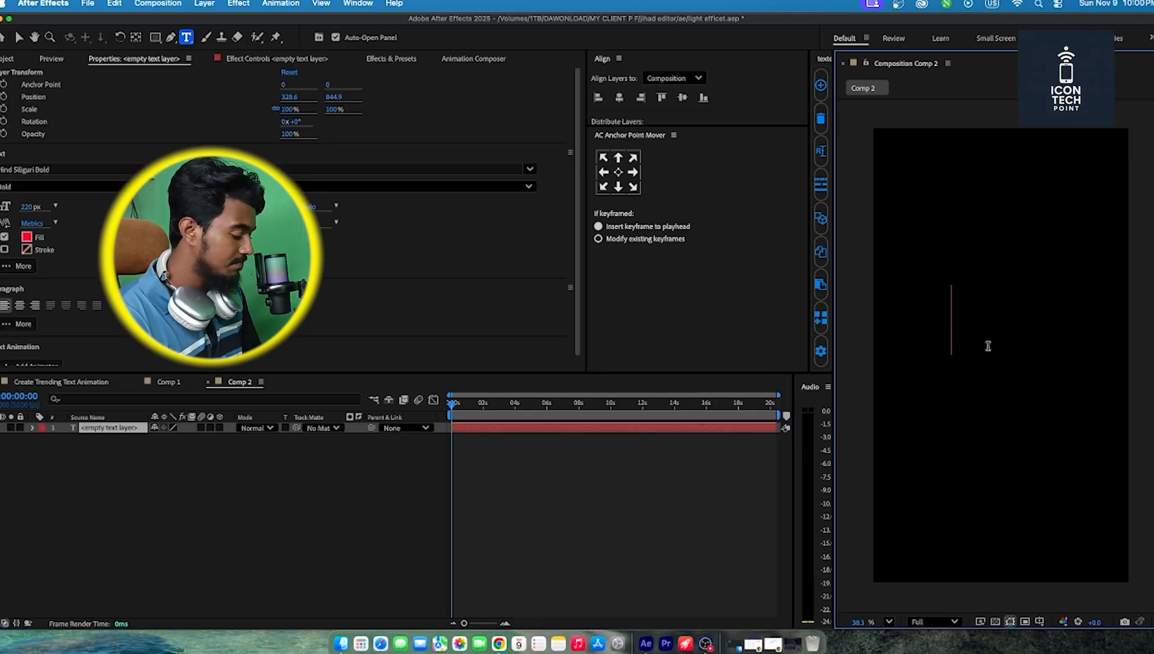
pyautogui.write('I AM OKY')
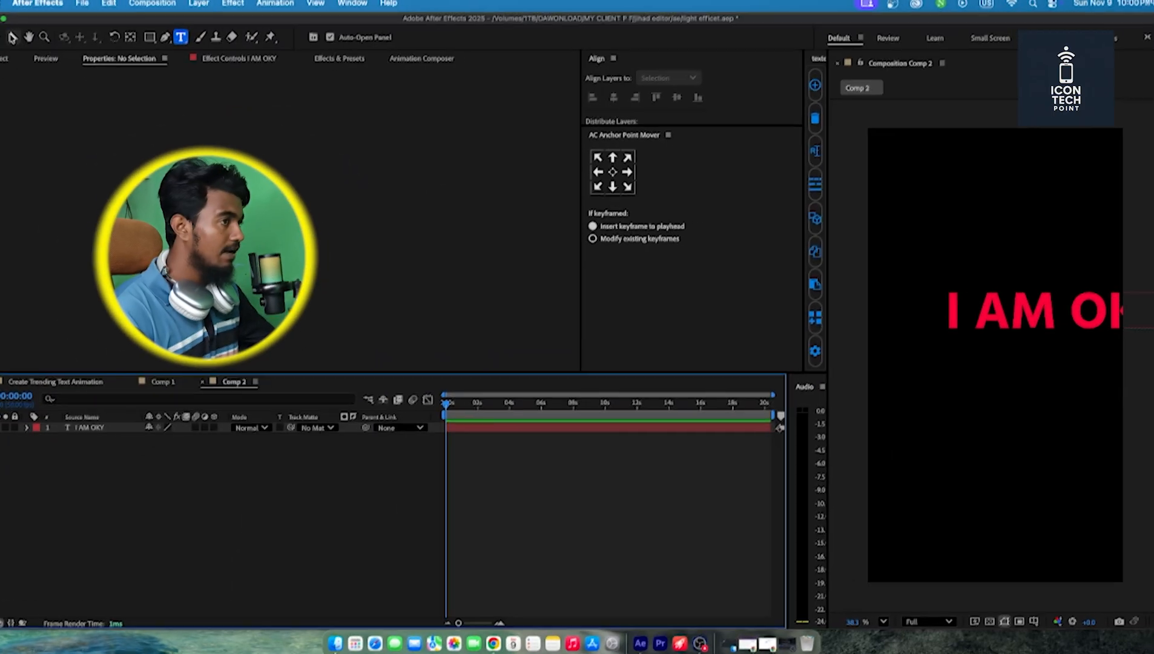
pyautogui.moveTo(1033, 305); pyautogui.dragTo(976, 328)
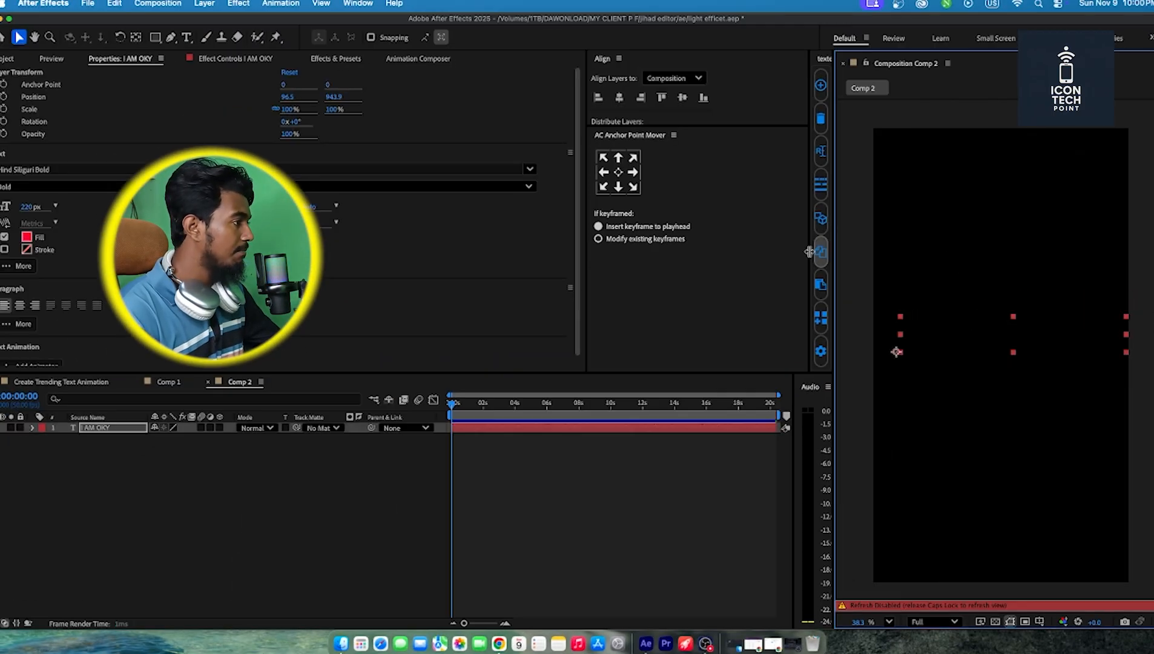
# Step: Centre the text layer's anchor point within the text and reposition the text around the middle of the frame
pyautogui.click(617, 173)
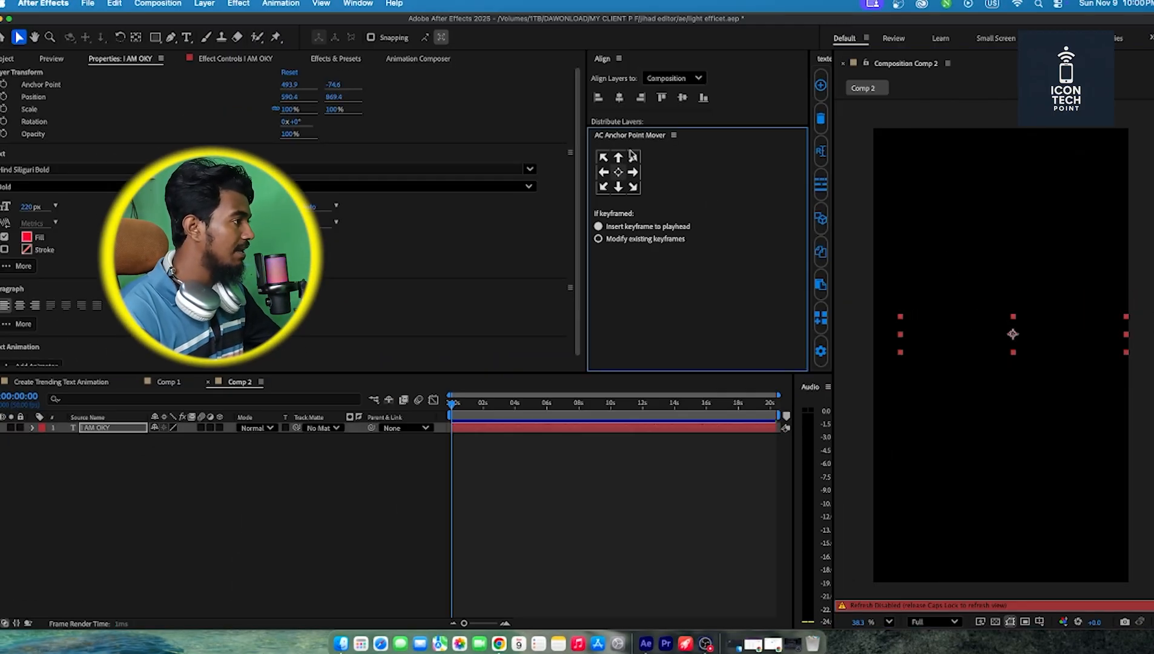
pyautogui.click(619, 97)
pyautogui.click(985, 333)
pyautogui.moveTo(985, 335); pyautogui.dragTo(1030, 366)
# Step: Scale the text layer to 72% and place it at about 553, 987 in the composition
pyautogui.press('capslock')
pyautogui.moveTo(283, 112); pyautogui.dragTo(267, 113)
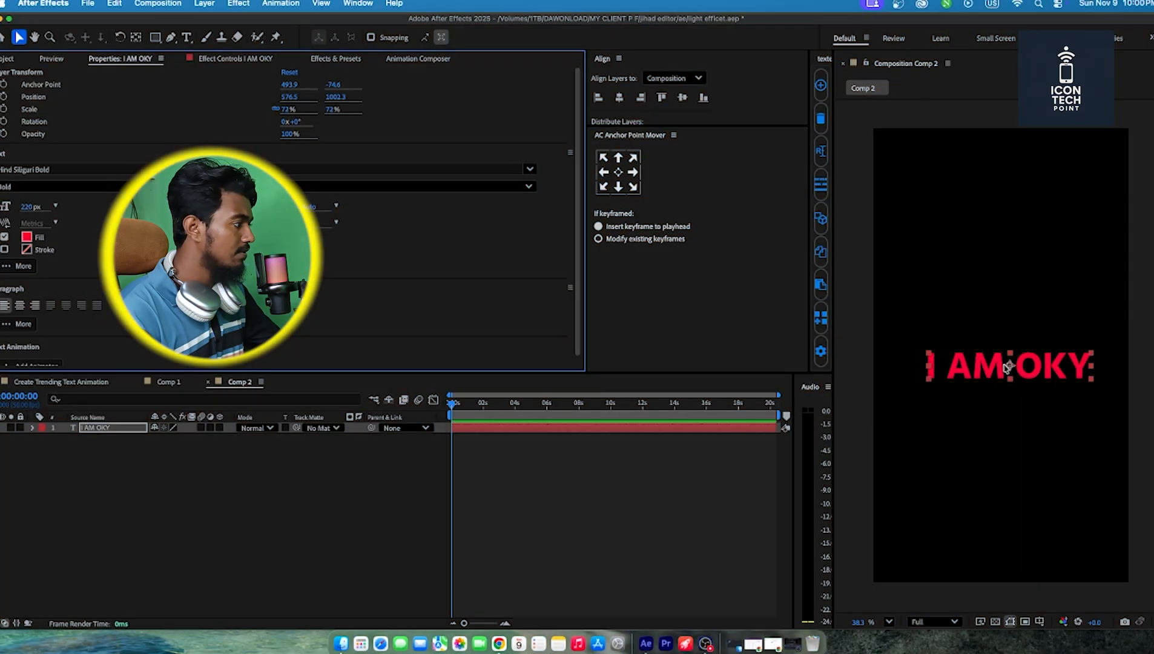
pyautogui.moveTo(1007, 366); pyautogui.dragTo(993, 364)
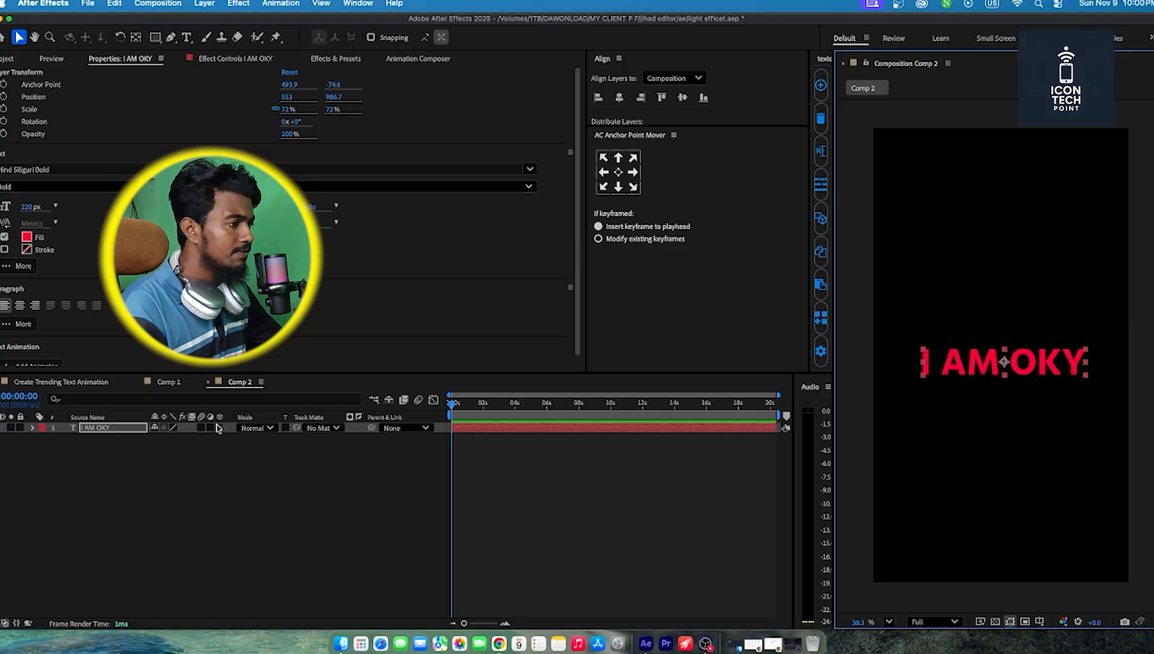
# Step: Check the finished Comp 1 and draw a vertical Pen line in Comp 2 from the frame's top edge to just above the text
pyautogui.click(169, 382)
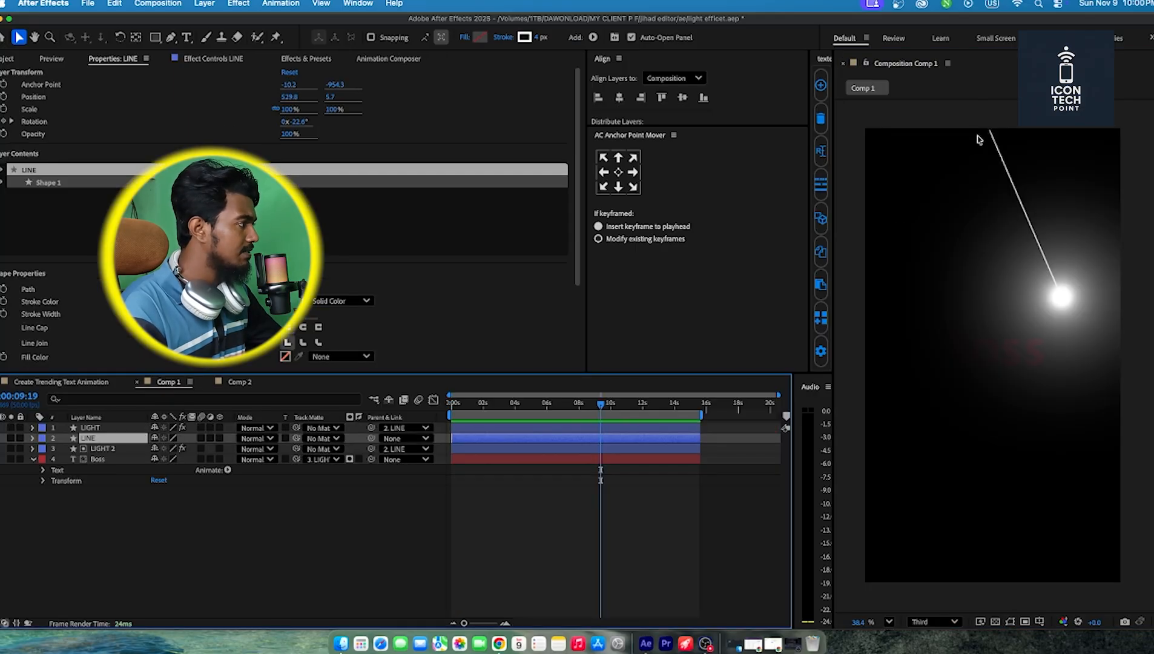
pyautogui.click(240, 382)
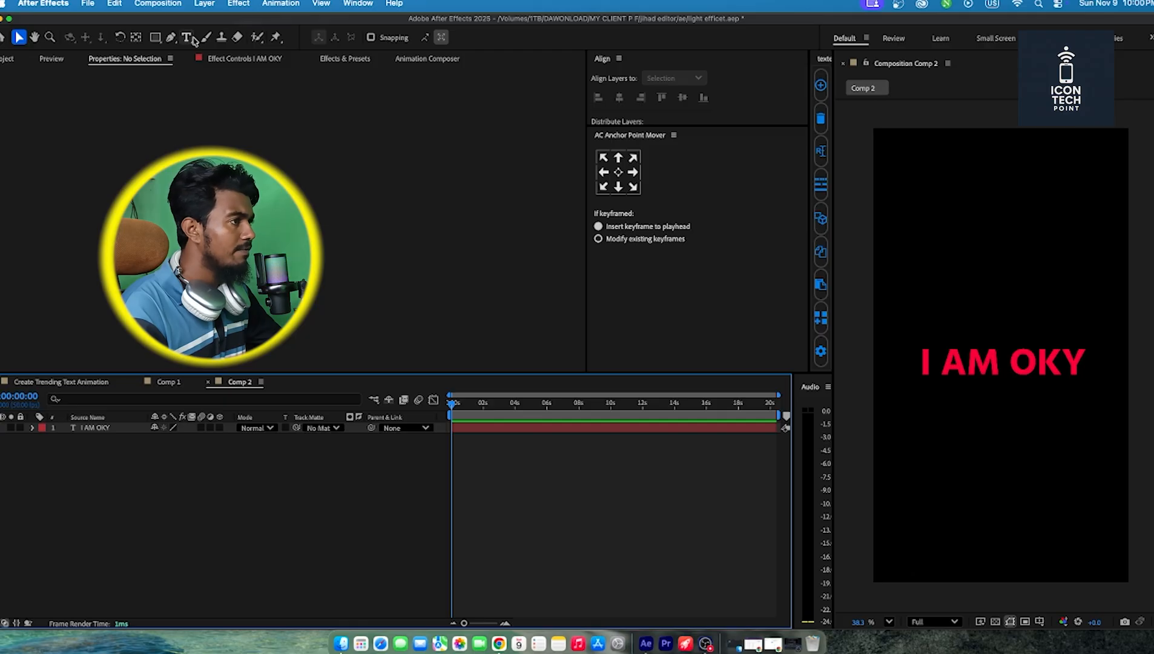
pyautogui.click(172, 38)
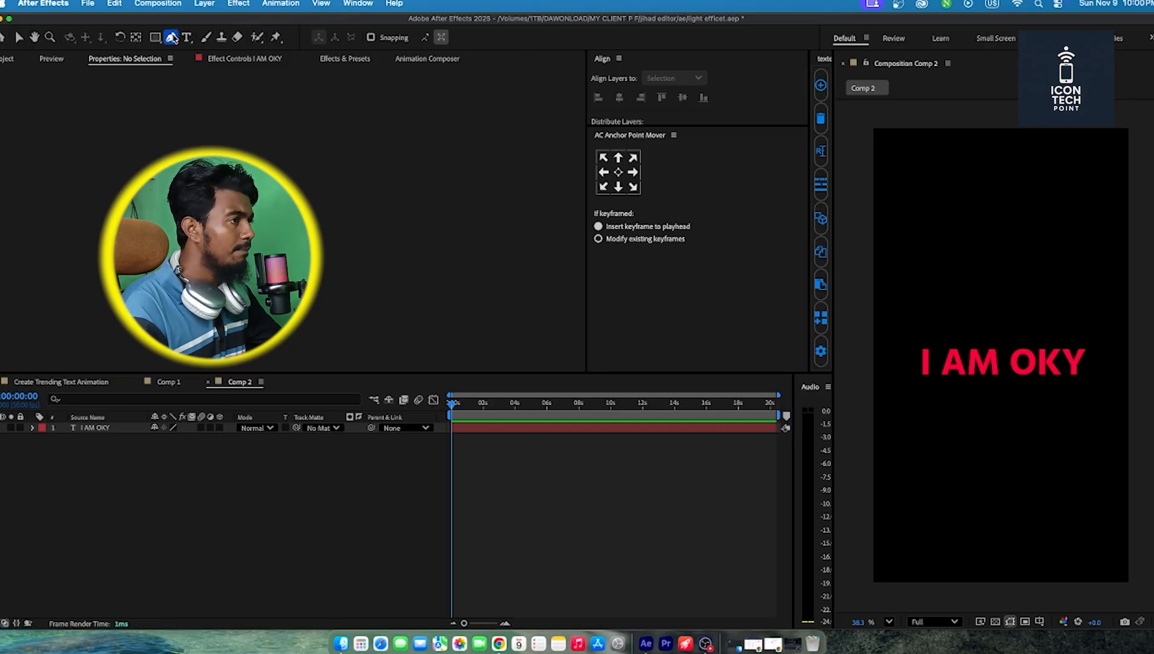
pyautogui.click(1000, 127)
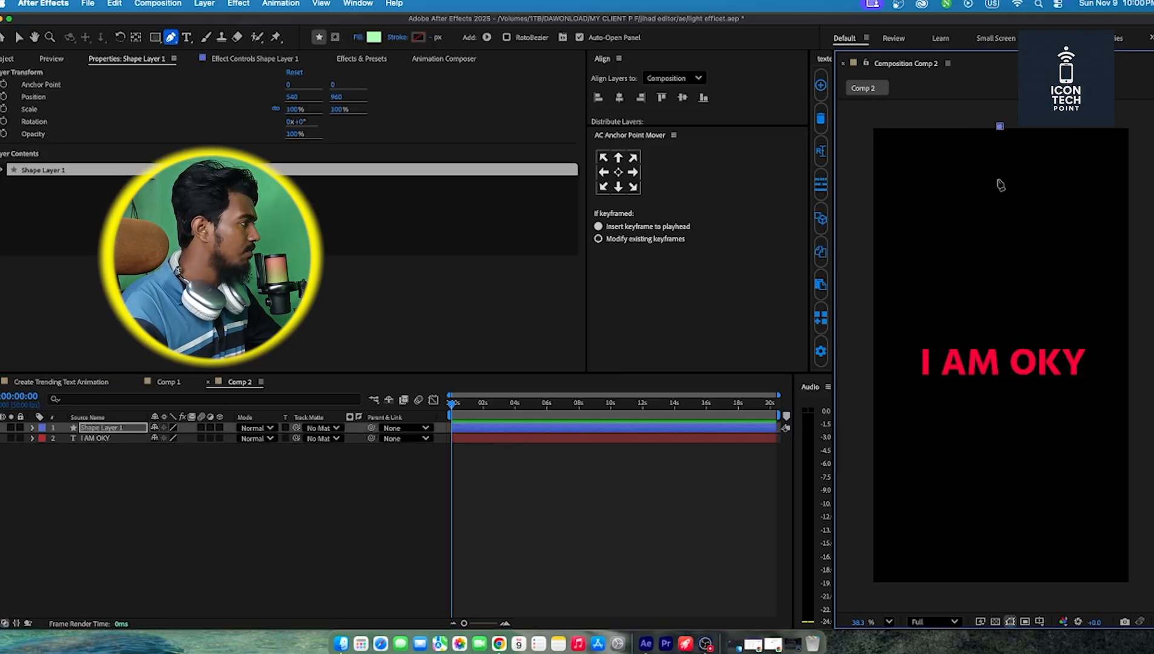
pyautogui.click(1000, 335)
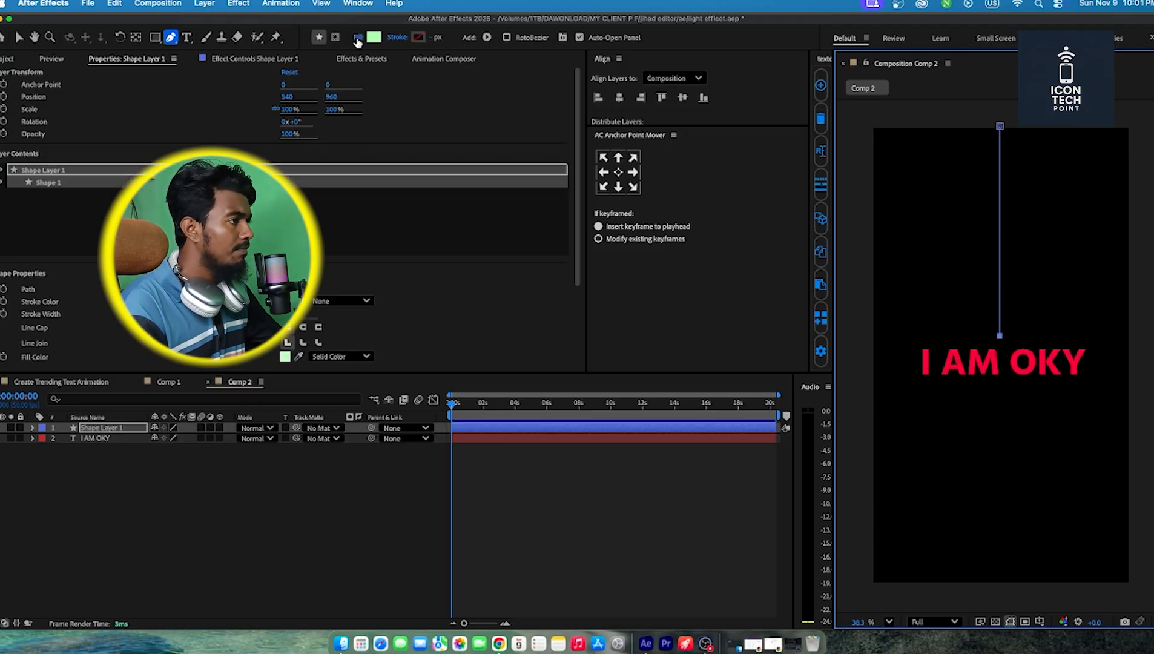
# Step: Set the vertical line's fill to None and its stroke to Solid Color
pyautogui.click(357, 39)
pyautogui.click(511, 296)
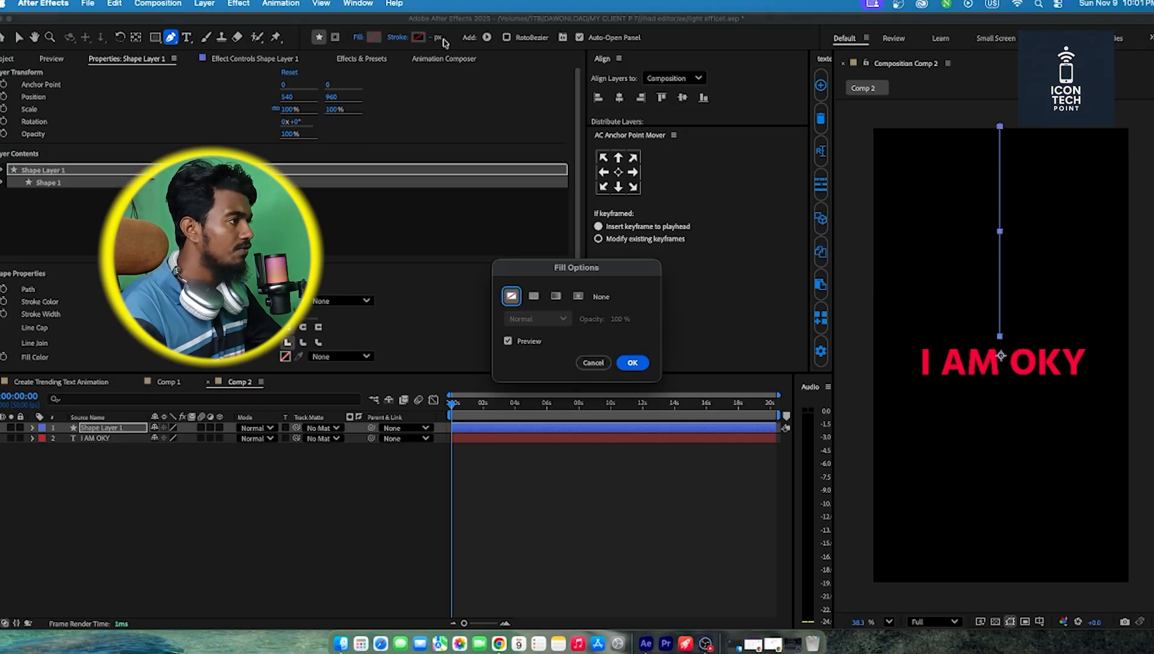
pyautogui.press('Return')
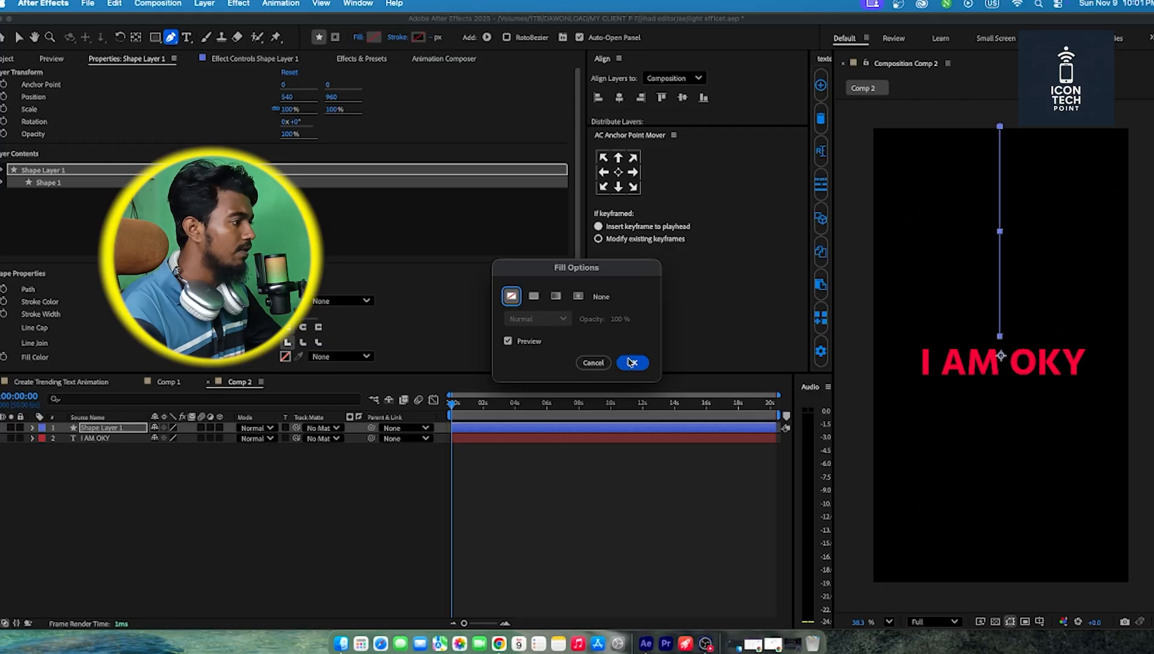
pyautogui.click(398, 38)
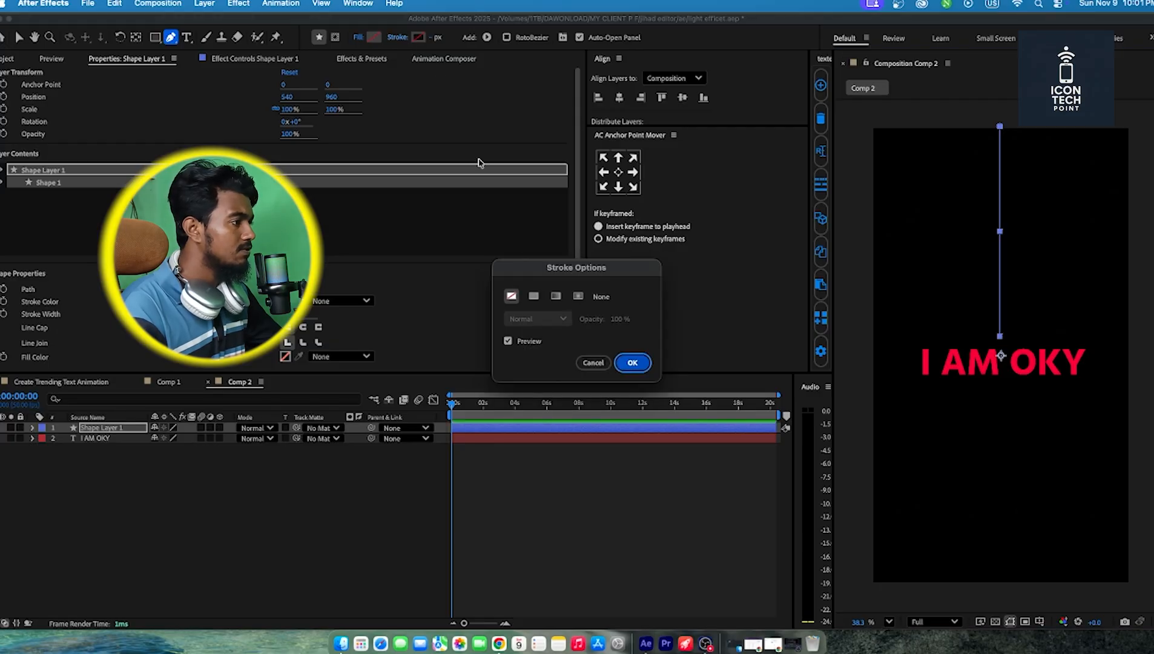
pyautogui.click(533, 295)
pyautogui.click(632, 362)
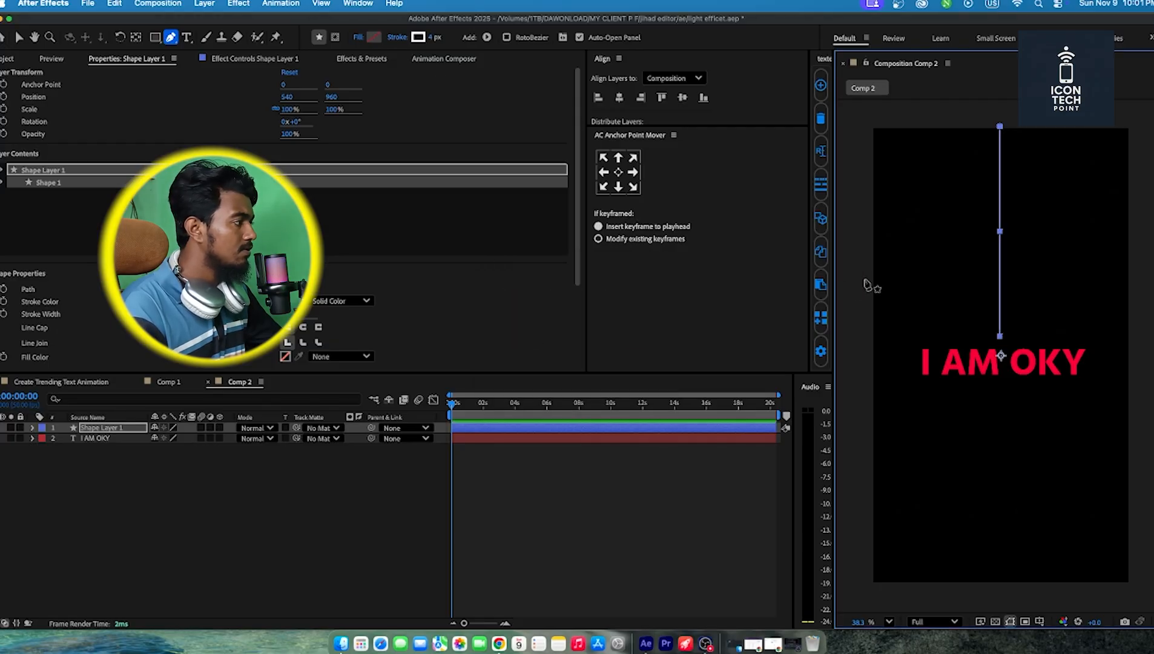
# Step: Set the vertical line's stroke width to 8 px and deselect the layer
pyautogui.scroll(2, 1005, 206)
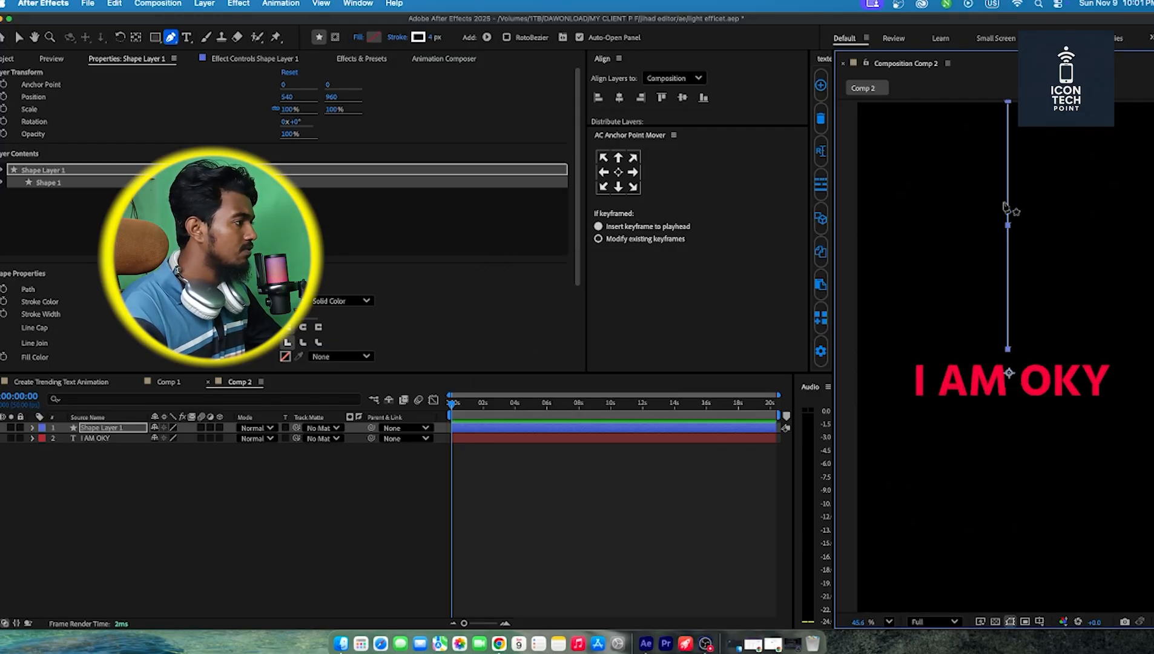
pyautogui.click(430, 38)
pyautogui.write('8')
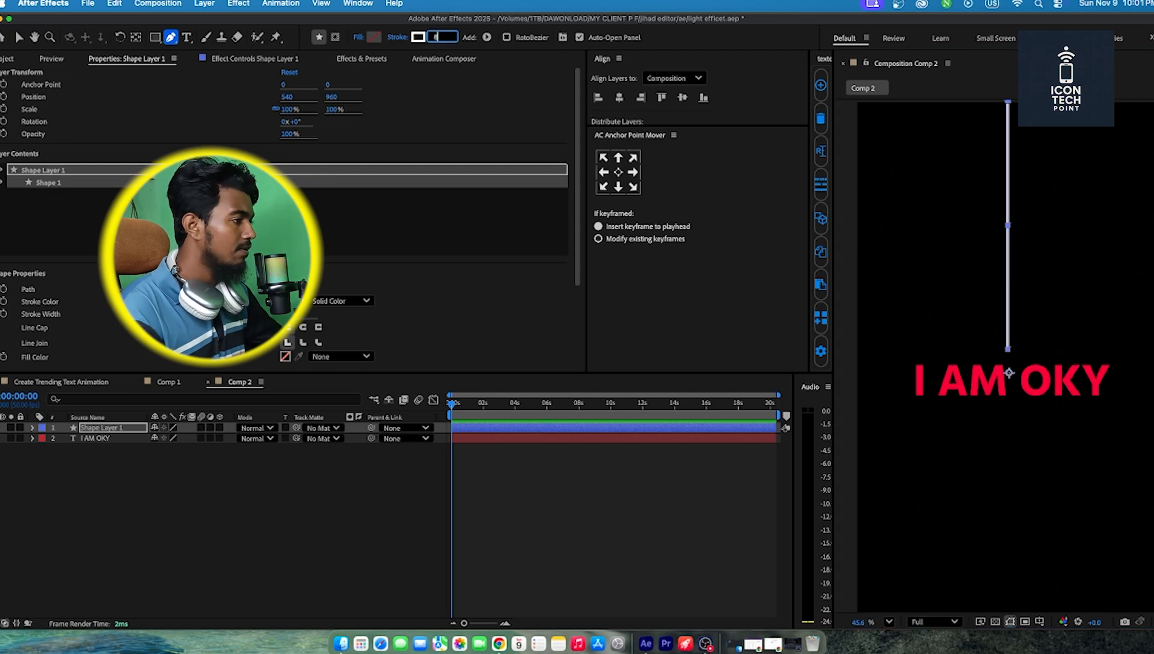
pyautogui.click(373, 549)
pyautogui.scroll(-2, 1102, 378)
pyautogui.scroll(1, 1059, 303)
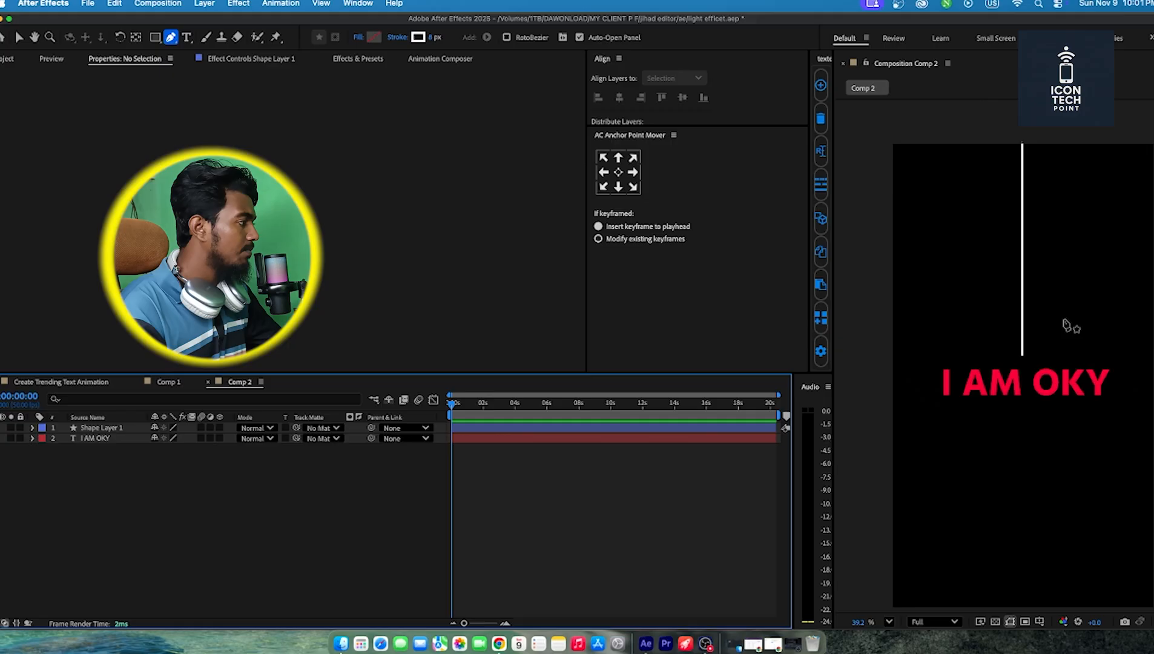
pyautogui.click(164, 383)
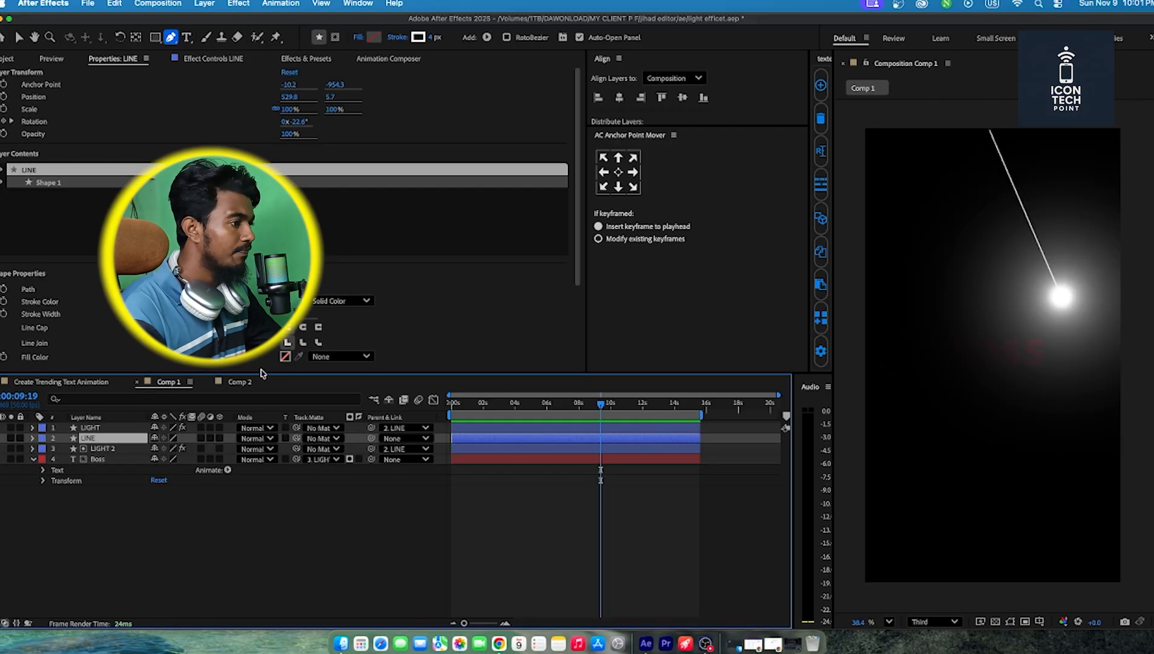
pyautogui.click(242, 382)
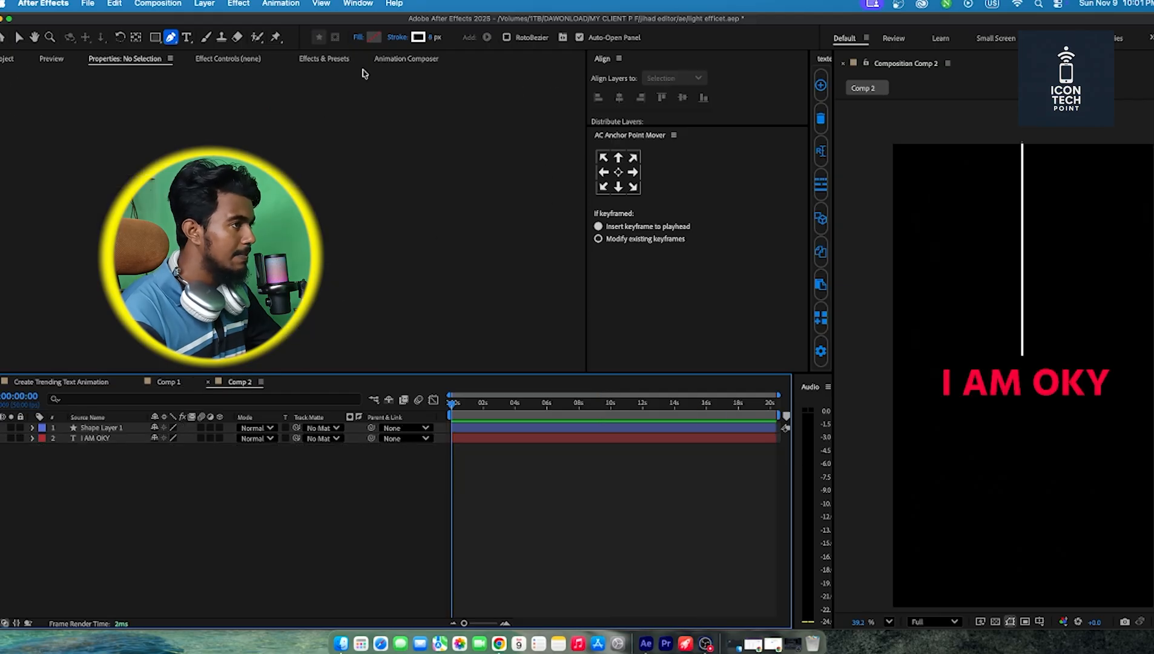
pyautogui.doubleClick(155, 38)
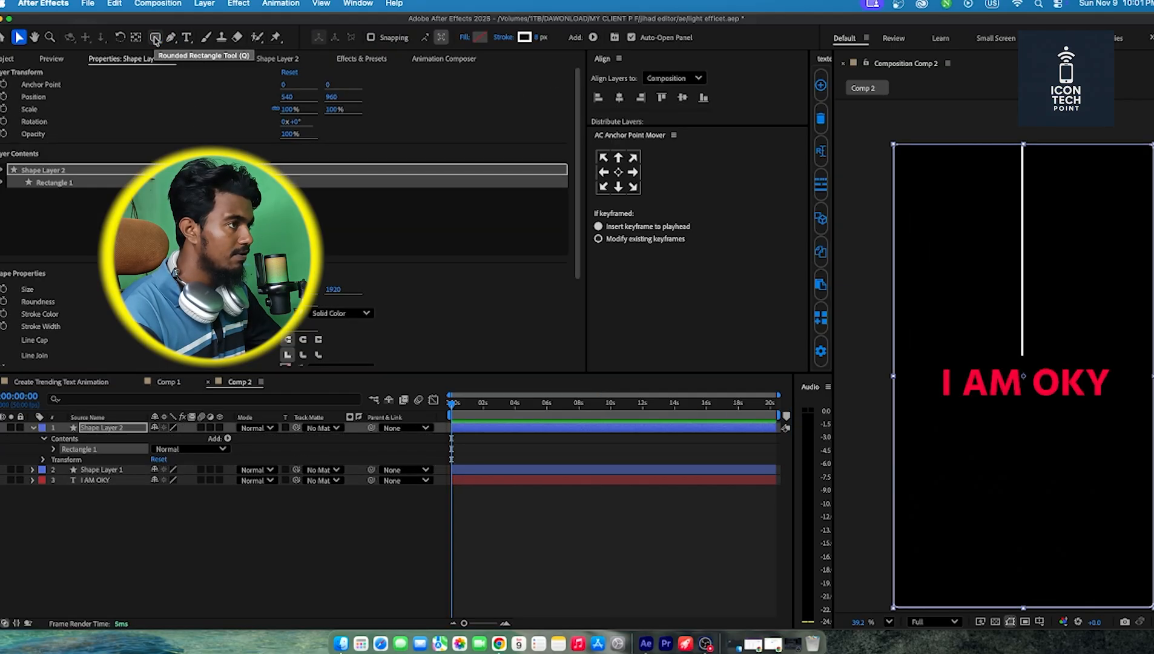
pyautogui.press('v')
pyautogui.press('super+z')
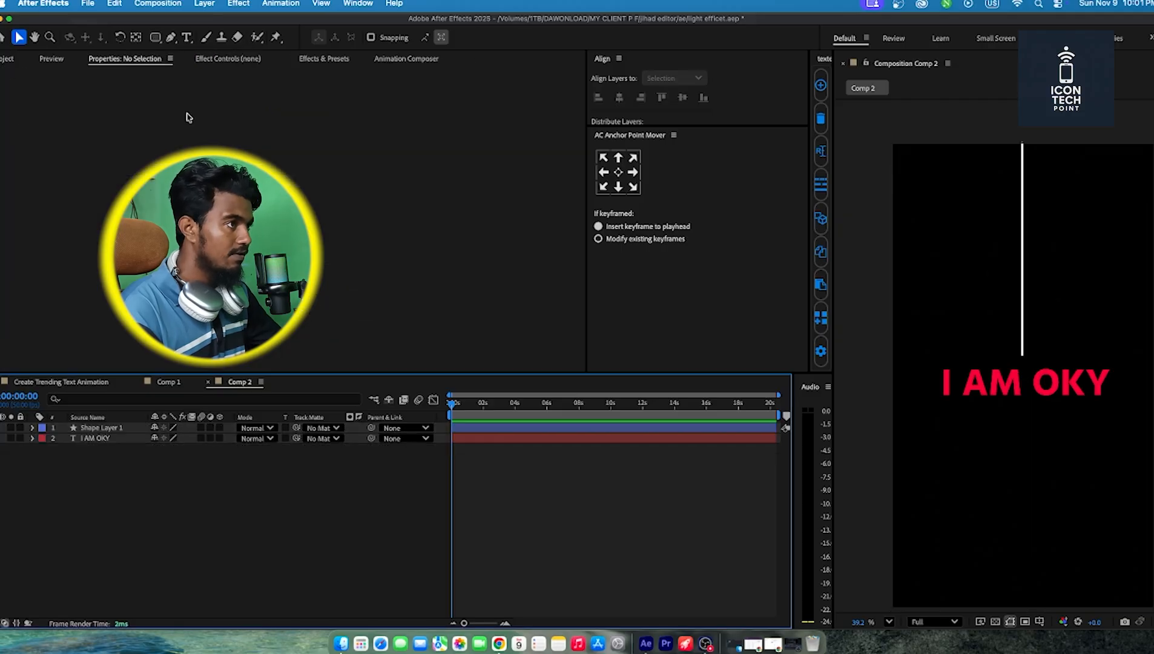
# Step: Draw a circle about 142 px in size at the lower end of the vertical line with the Ellipse tool
pyautogui.click(156, 39)
pyautogui.press('q')
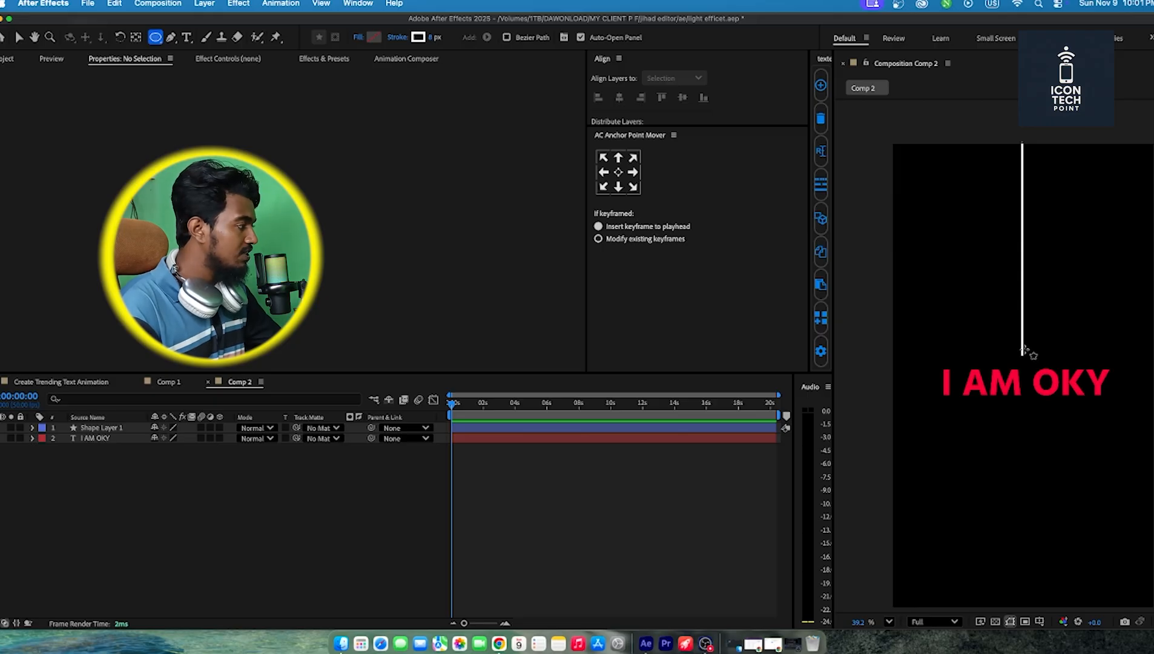
pyautogui.moveTo(1022, 351); pyautogui.dragTo(1035, 359)
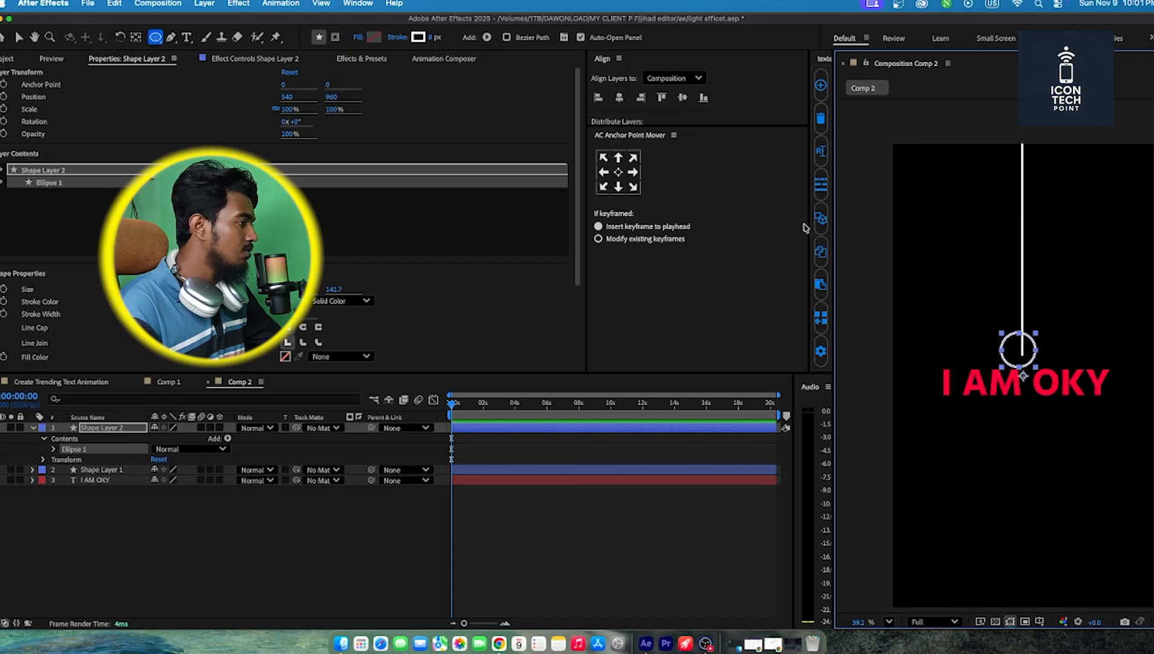
# Step: Centre the circle layer's anchor point and move the circle onto the line's lower end, at about 536, 863
pyautogui.click(618, 172)
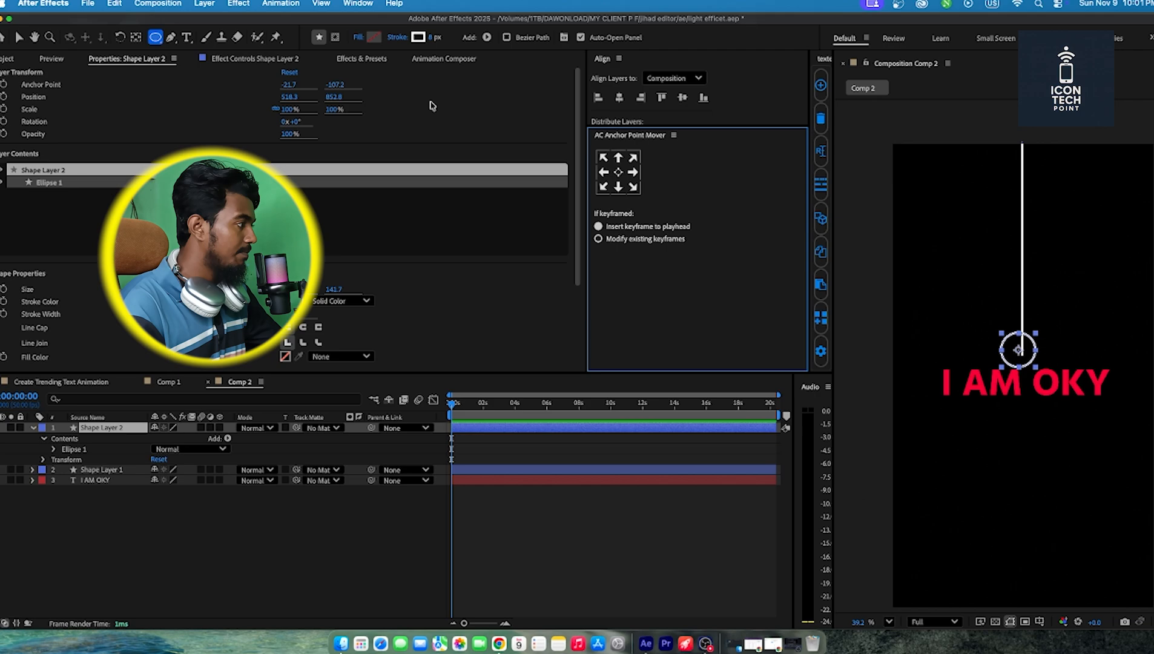
pyautogui.click(1017, 354)
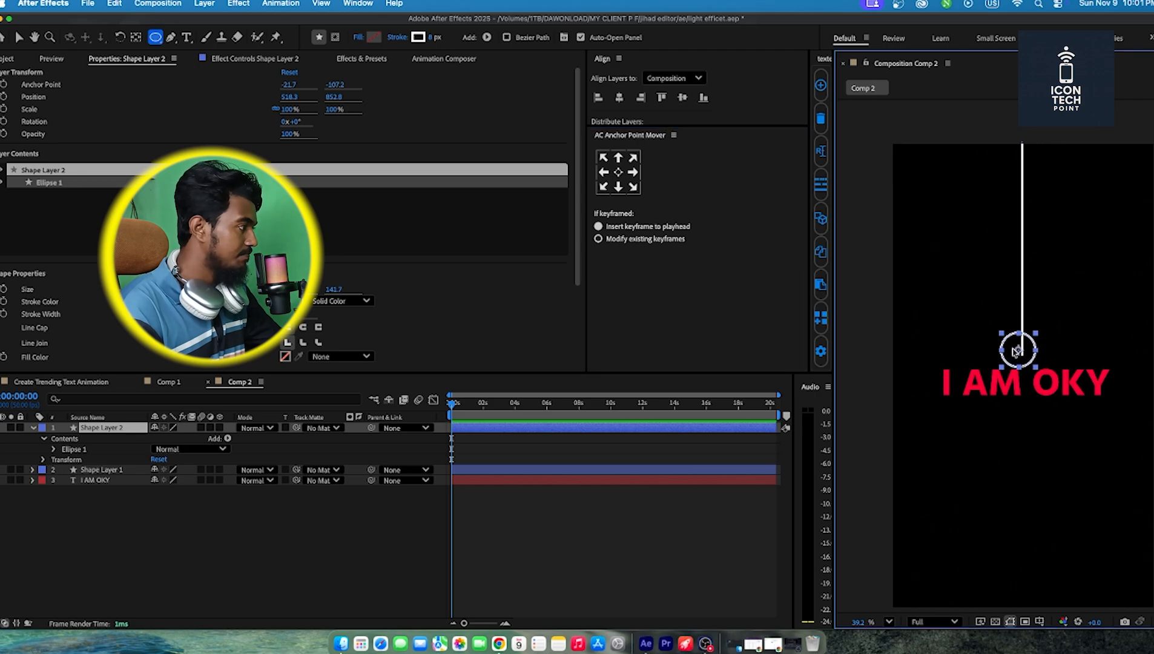
pyautogui.press('v')
pyautogui.moveTo(1017, 353); pyautogui.dragTo(1022, 355)
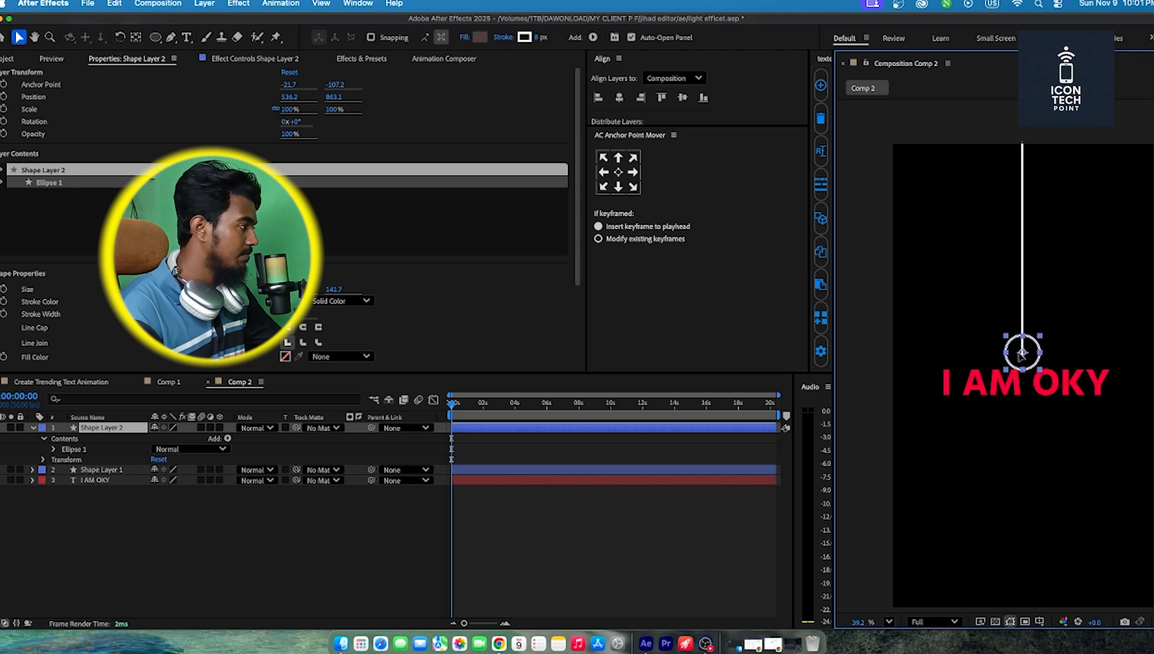
pyautogui.press('Return')
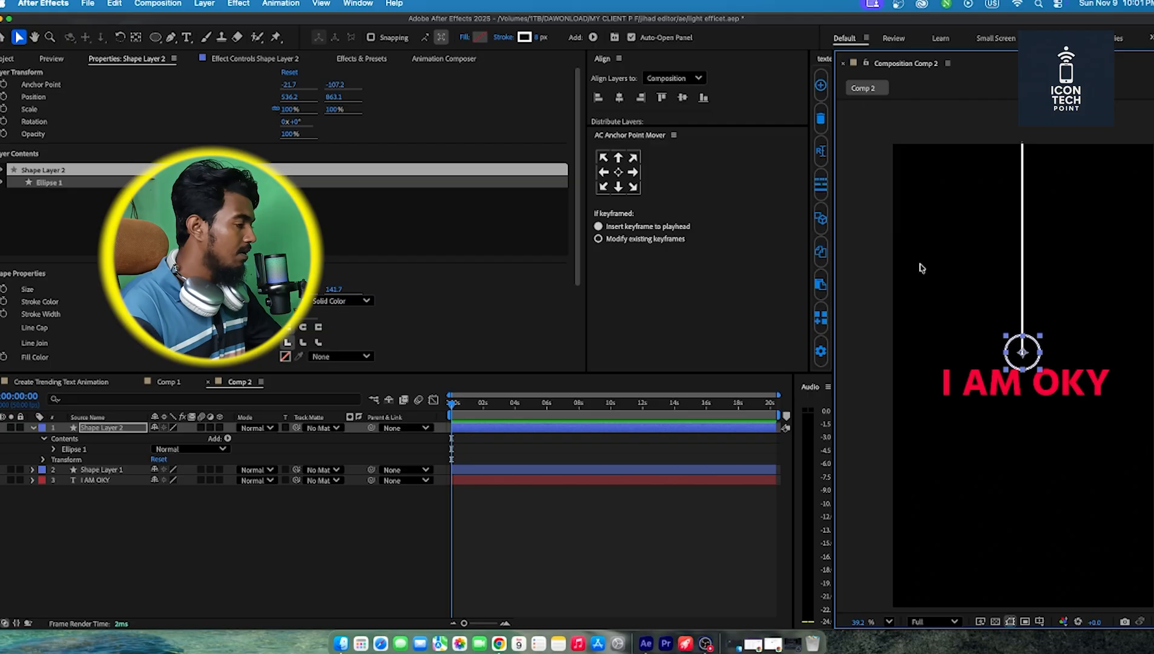
# Step: Set the circle's stroke to None
pyautogui.click(504, 38)
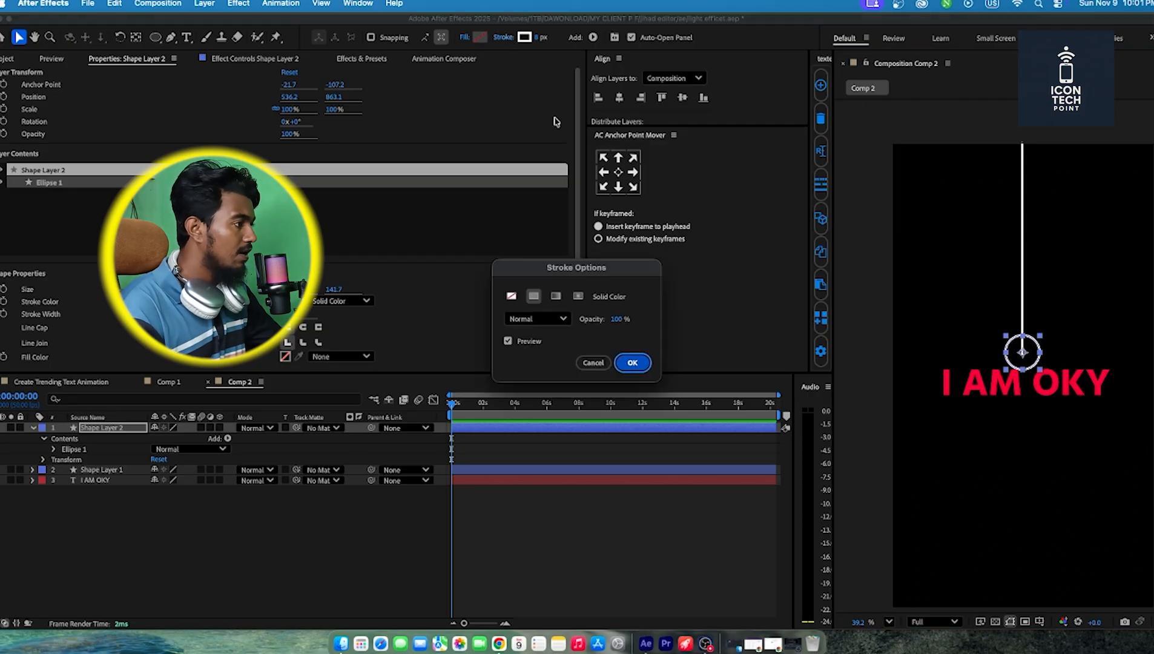
pyautogui.click(512, 298)
pyautogui.click(632, 362)
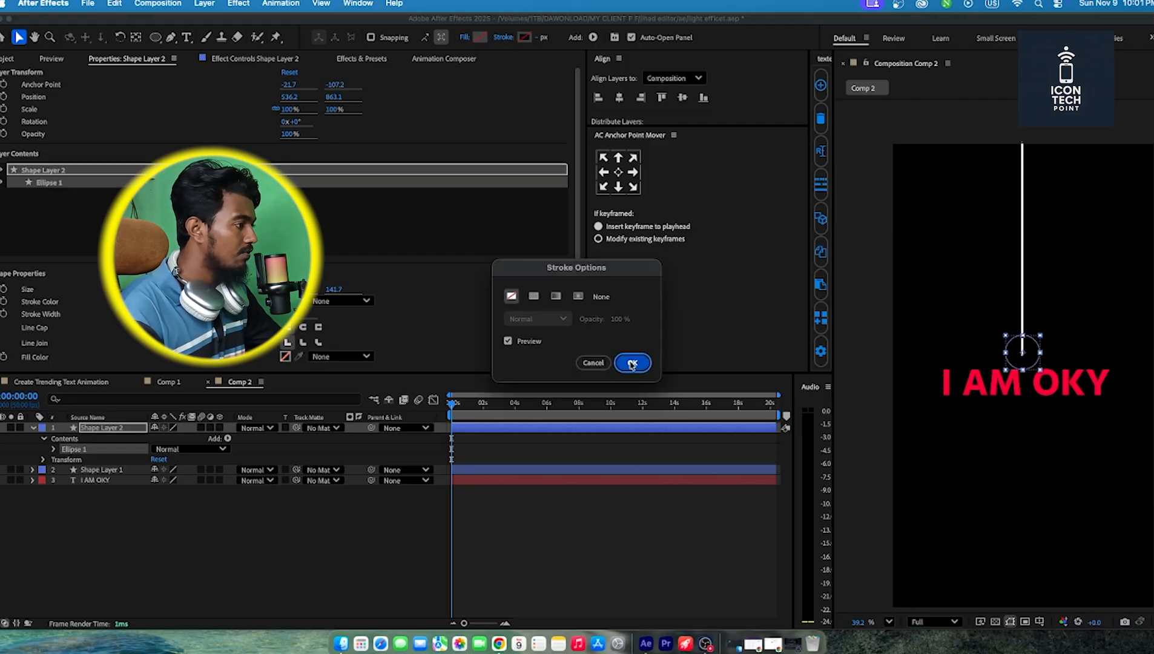
# Step: Give the circle a Solid Color fill and set its colour to white (FFFFFF)
pyautogui.click(463, 39)
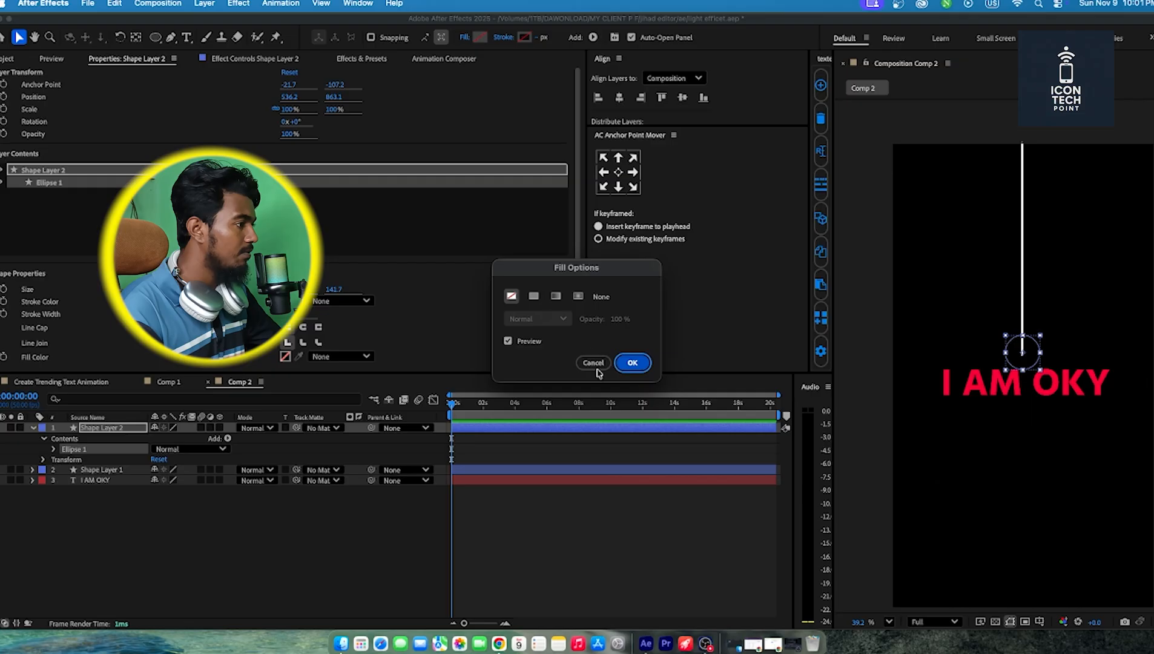
pyautogui.click(533, 296)
pyautogui.click(633, 362)
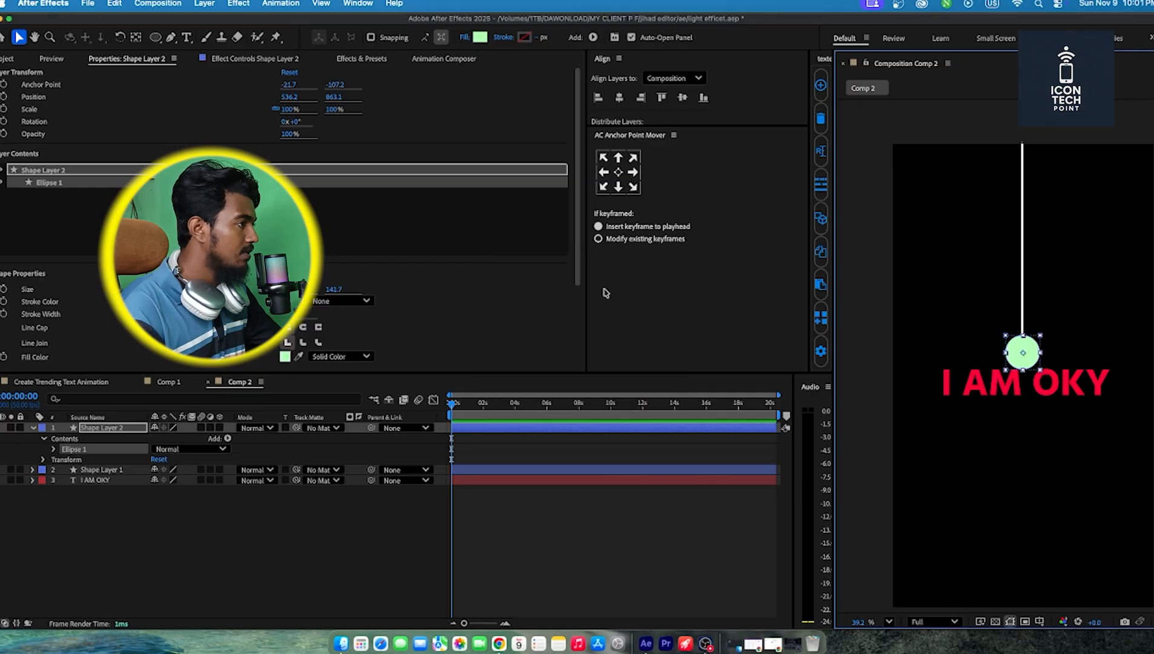
pyautogui.click(479, 39)
pyautogui.moveTo(504, 321); pyautogui.dragTo(418, 238)
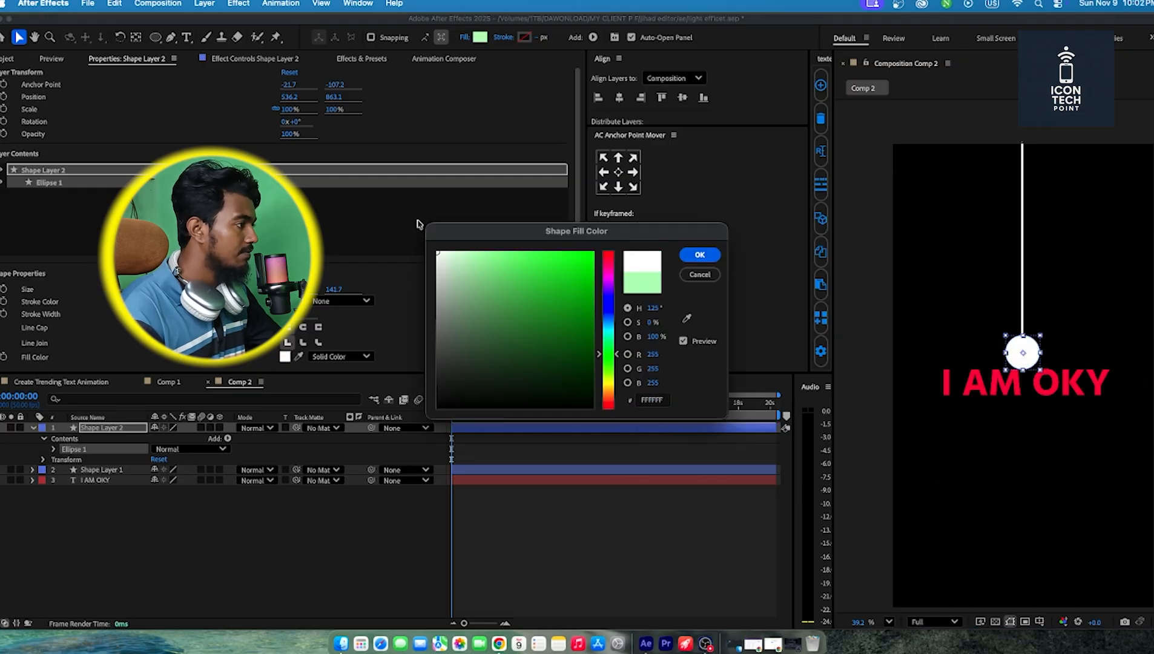
pyautogui.click(697, 256)
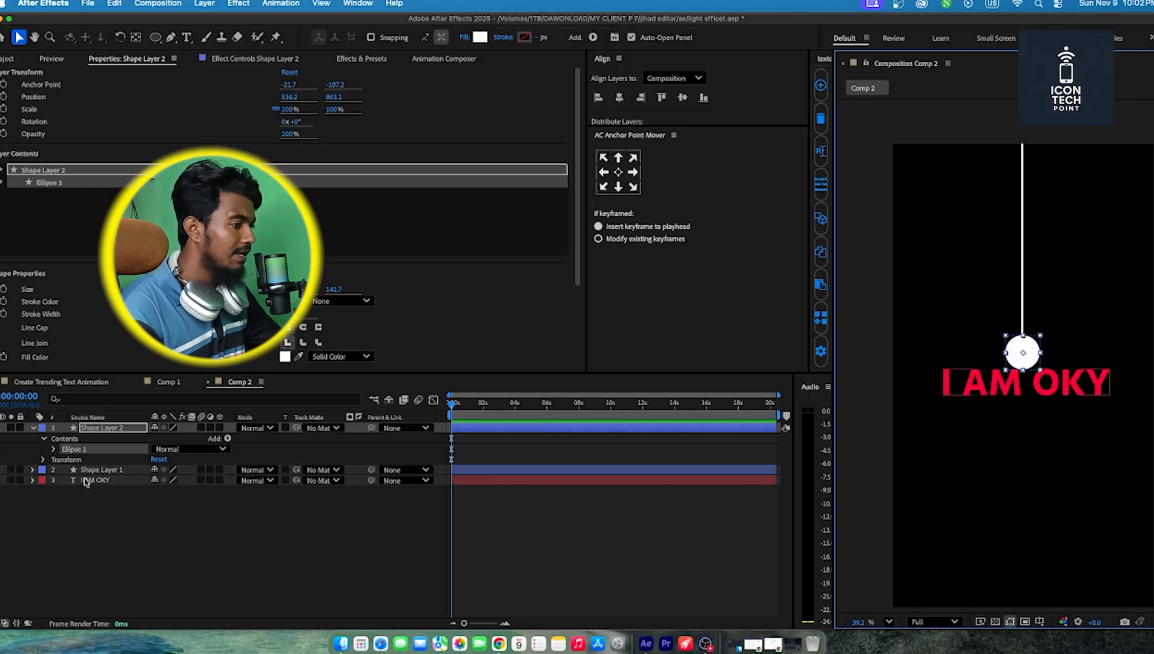
# Step: Move the "I AM OKY" text down below the circle, to about 556, 1104
pyautogui.click(1010, 381)
pyautogui.moveTo(1059, 390); pyautogui.dragTo(1059, 418)
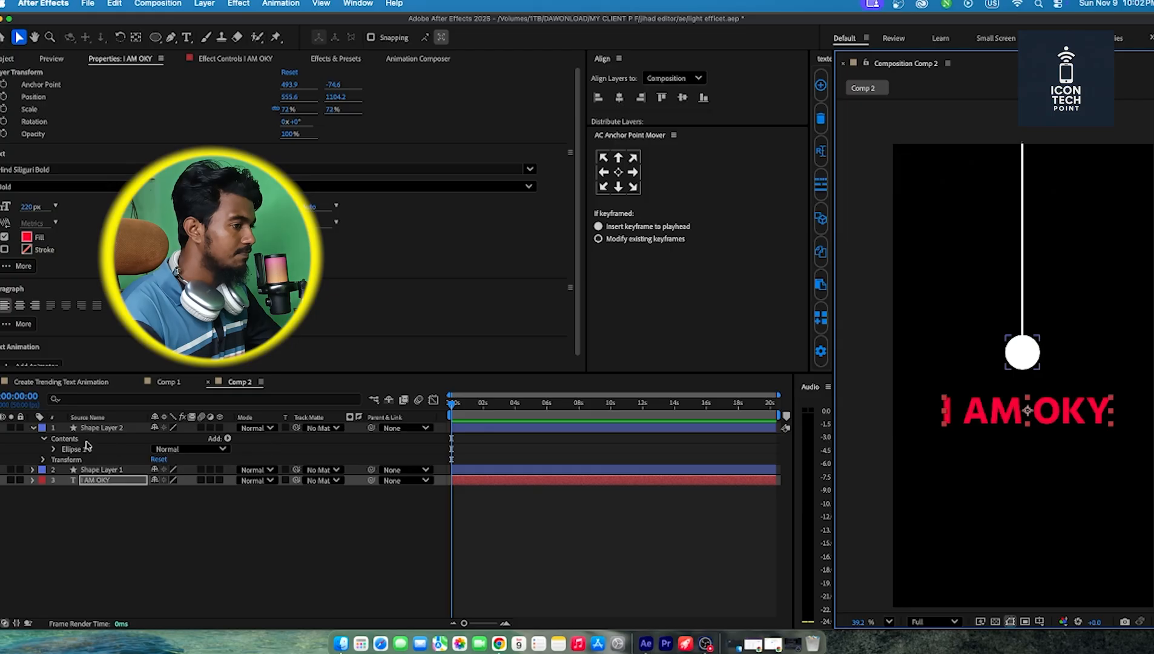
# Step: Parent the circle layer (Shape Layer 2) to the line layer (Shape Layer 1)
pyautogui.click(32, 428)
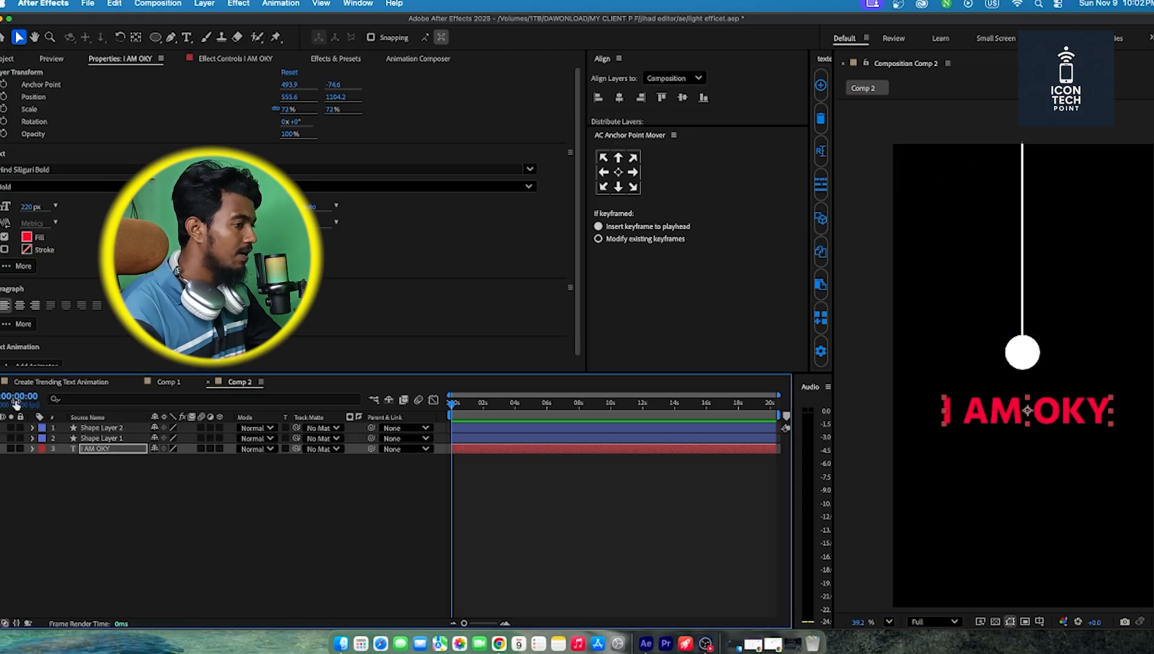
pyautogui.click(1022, 361)
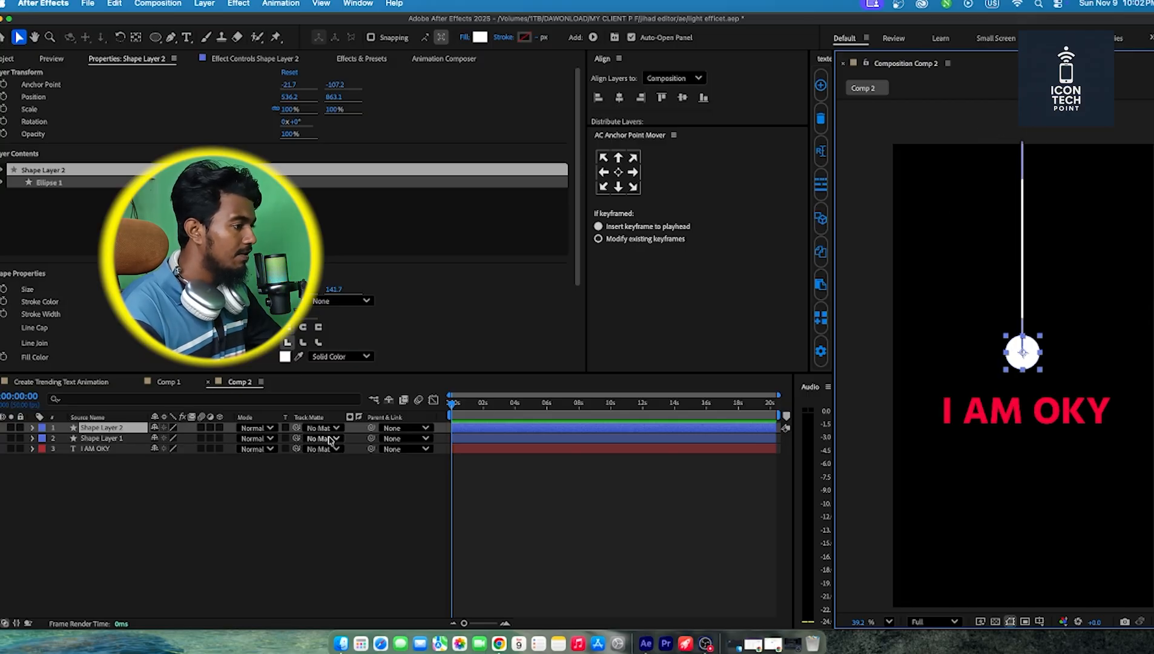
pyautogui.moveTo(372, 427); pyautogui.dragTo(120, 438)
# Step: Rename the line layer, Shape Layer 1, as "light"
pyautogui.rightClick(112, 439)
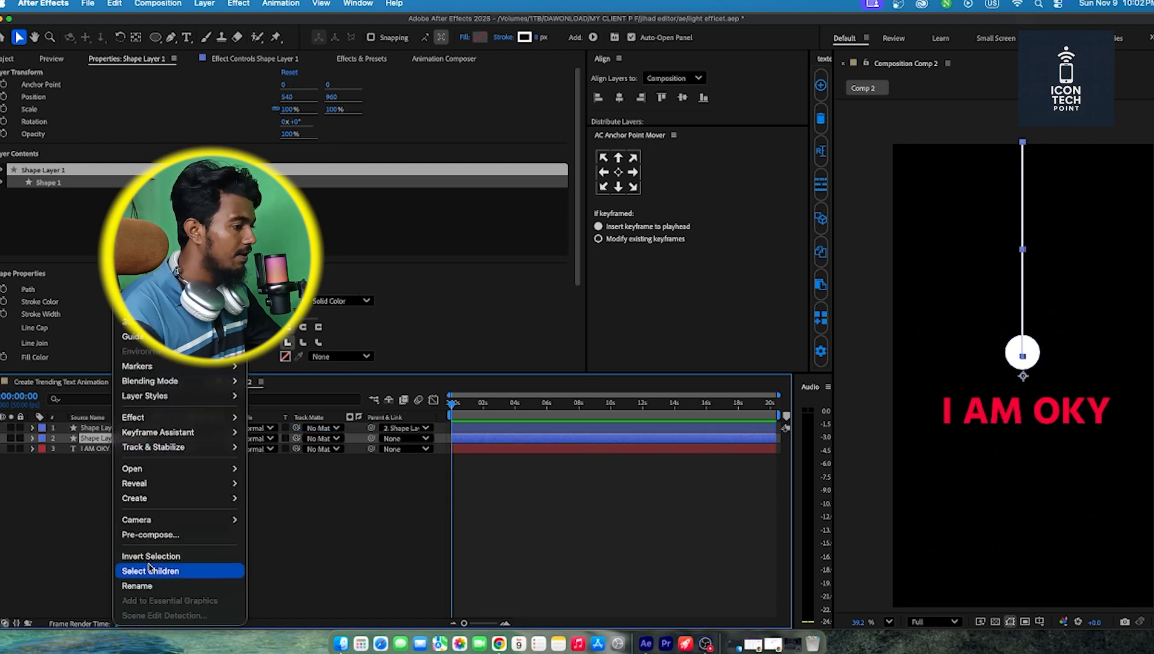
pyautogui.click(150, 585)
pyautogui.press('BackSpace')
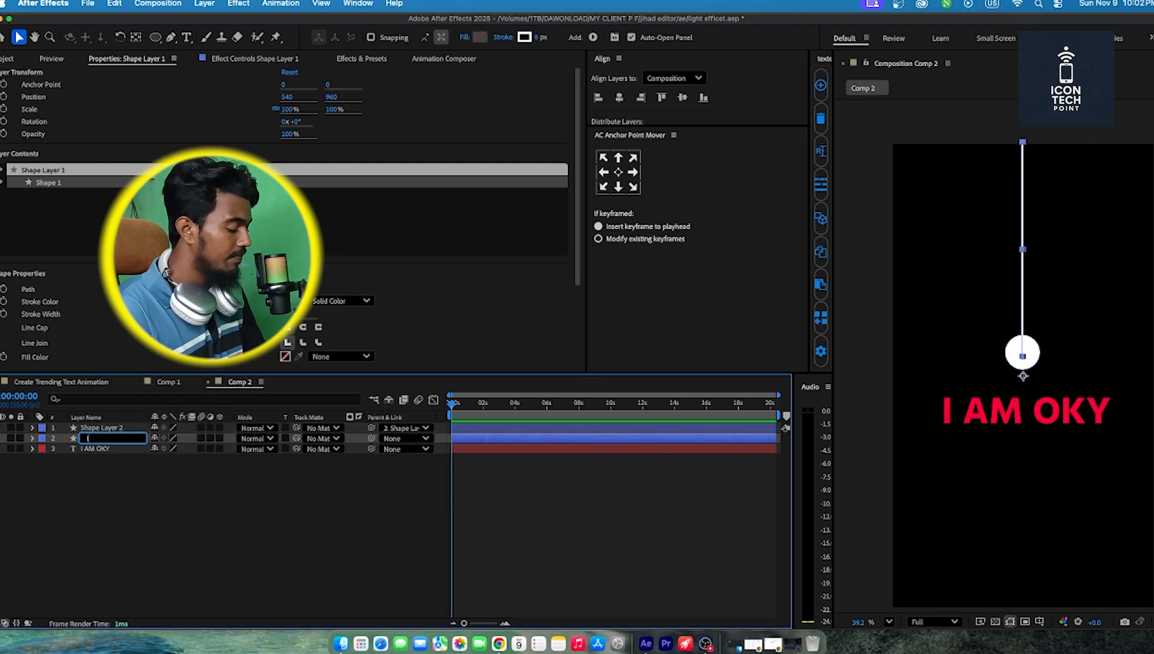
pyautogui.click(134, 609)
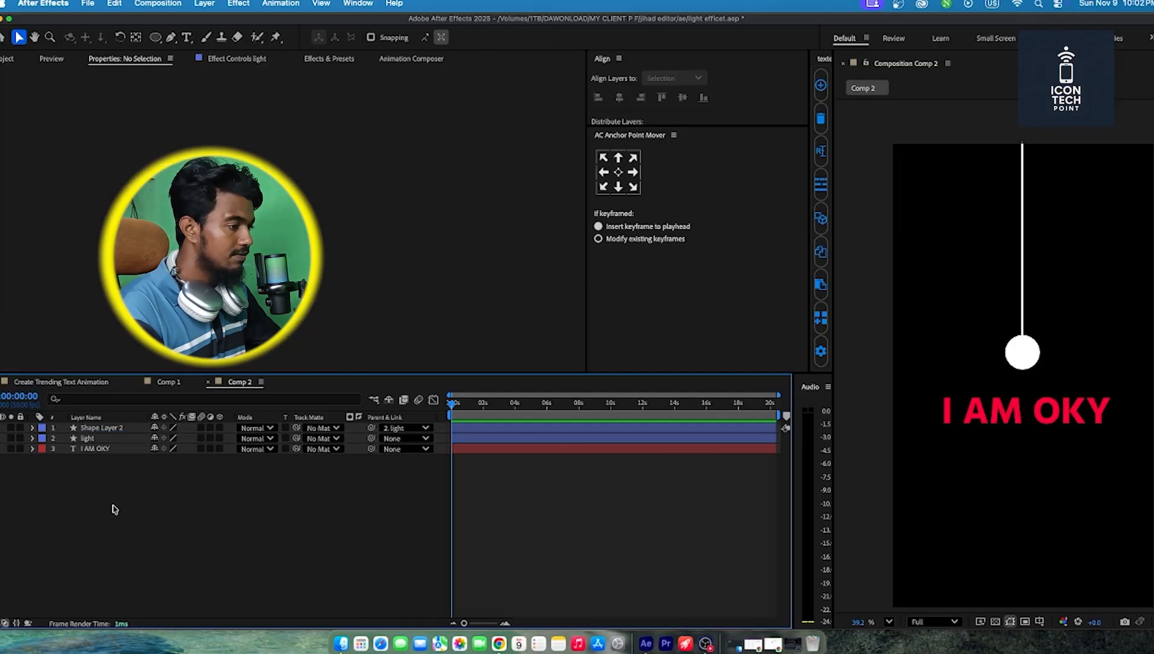
# Step: Rename the line's layer as "line"
pyautogui.click(115, 428)
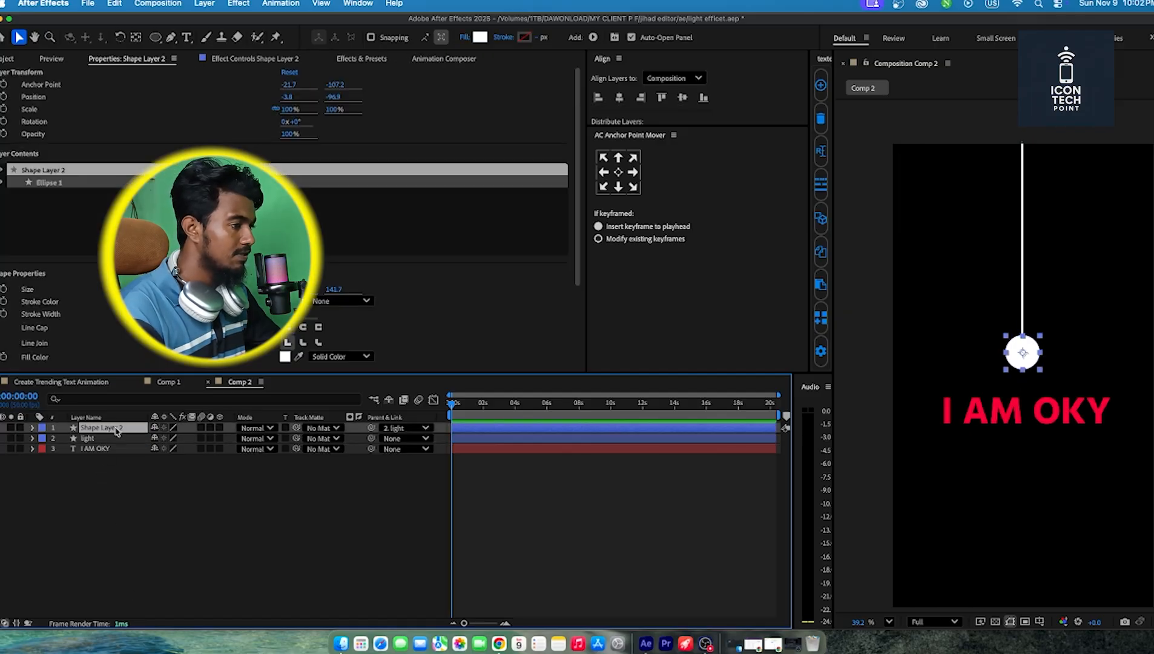
pyautogui.click(120, 439)
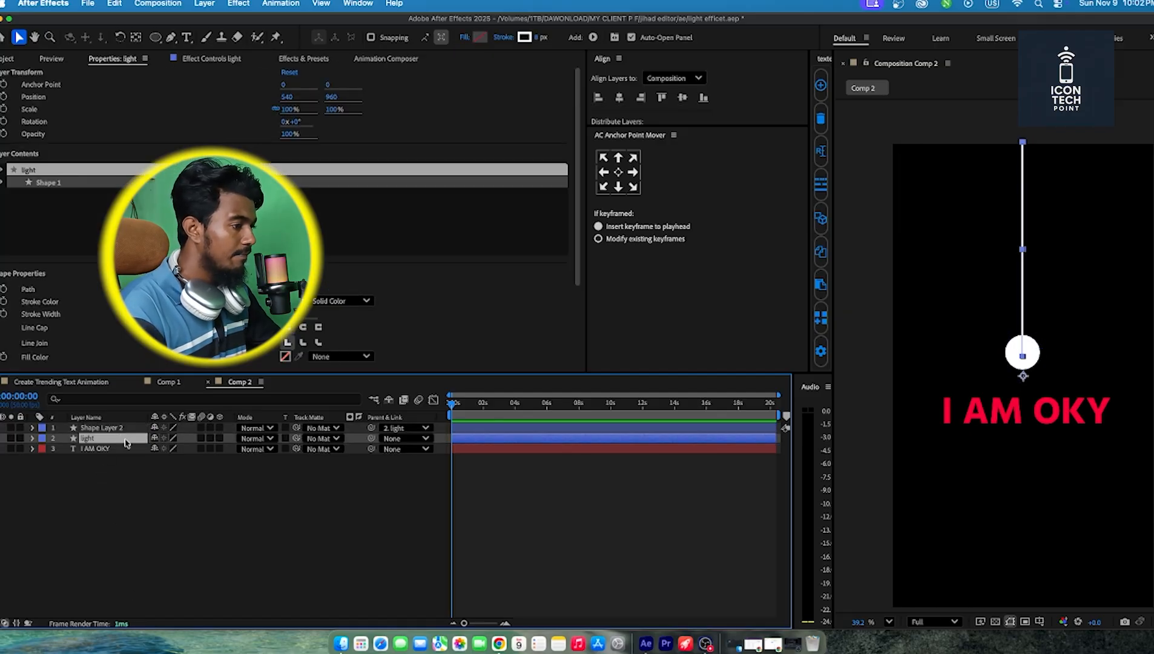
pyautogui.rightClick(126, 443)
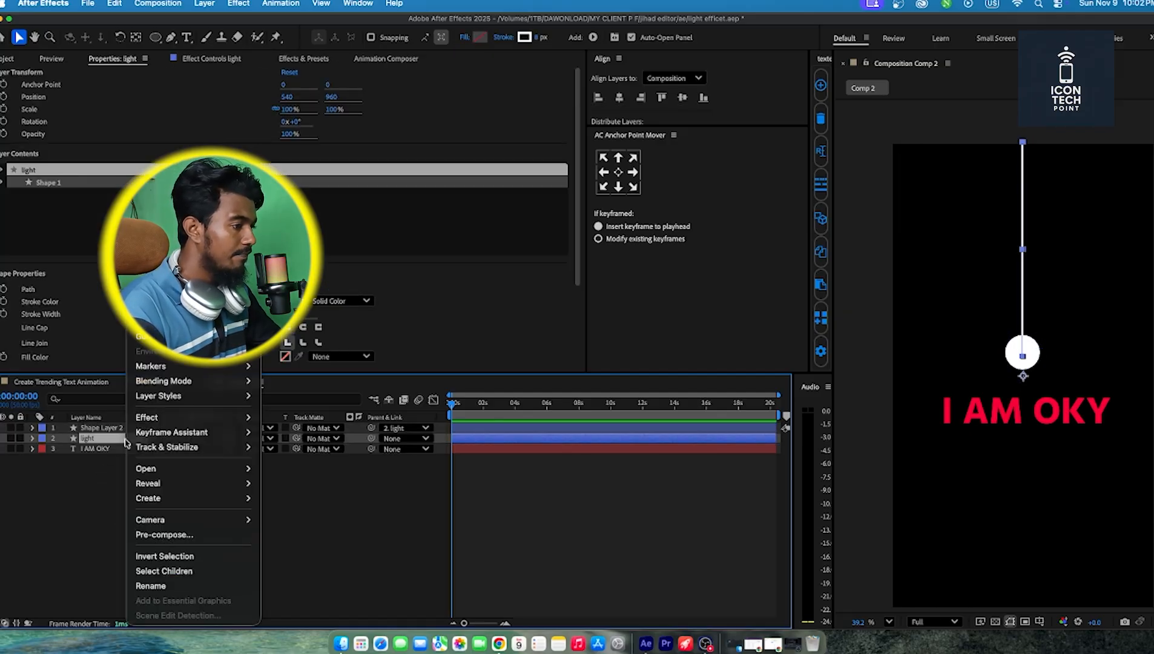
pyautogui.click(161, 586)
pyautogui.write('line')
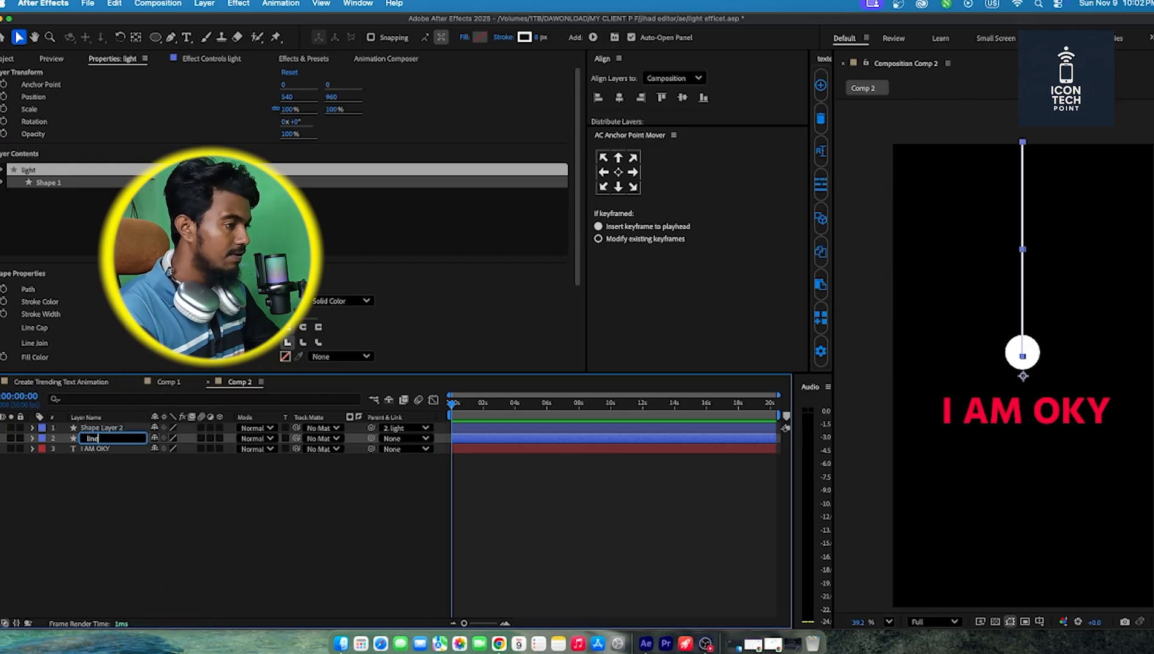
pyautogui.click(75, 483)
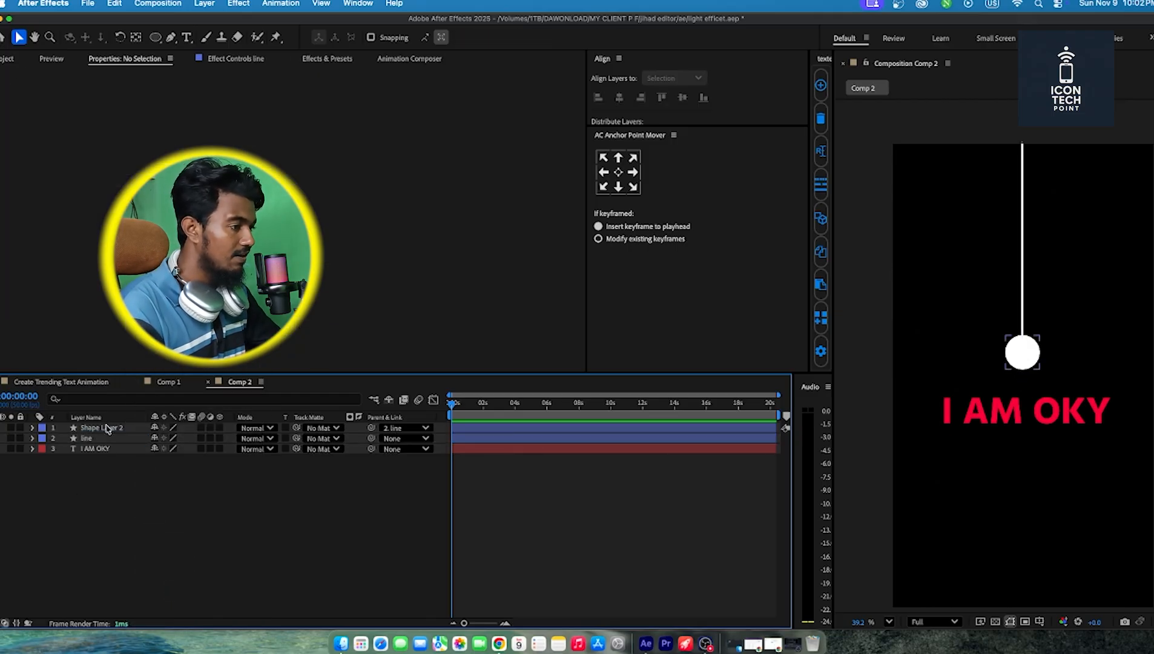
# Step: Rename the circle layer, Shape Layer 2, as "light"
pyautogui.click(107, 429)
pyautogui.rightClick(109, 429)
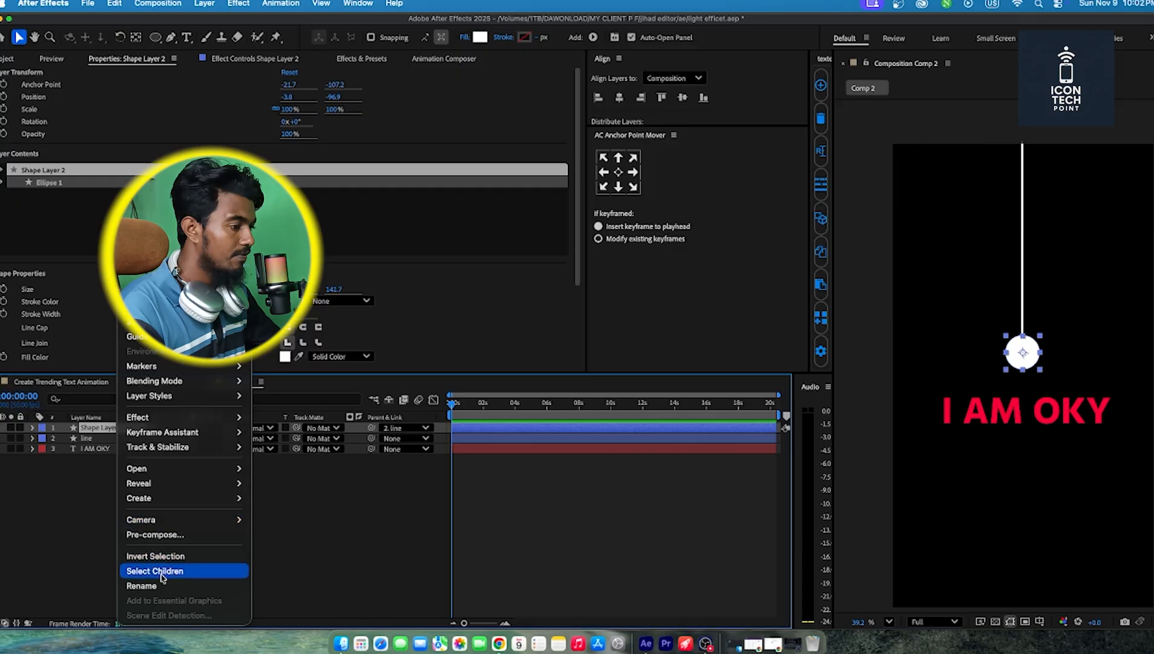
pyautogui.click(160, 586)
pyautogui.write('l')
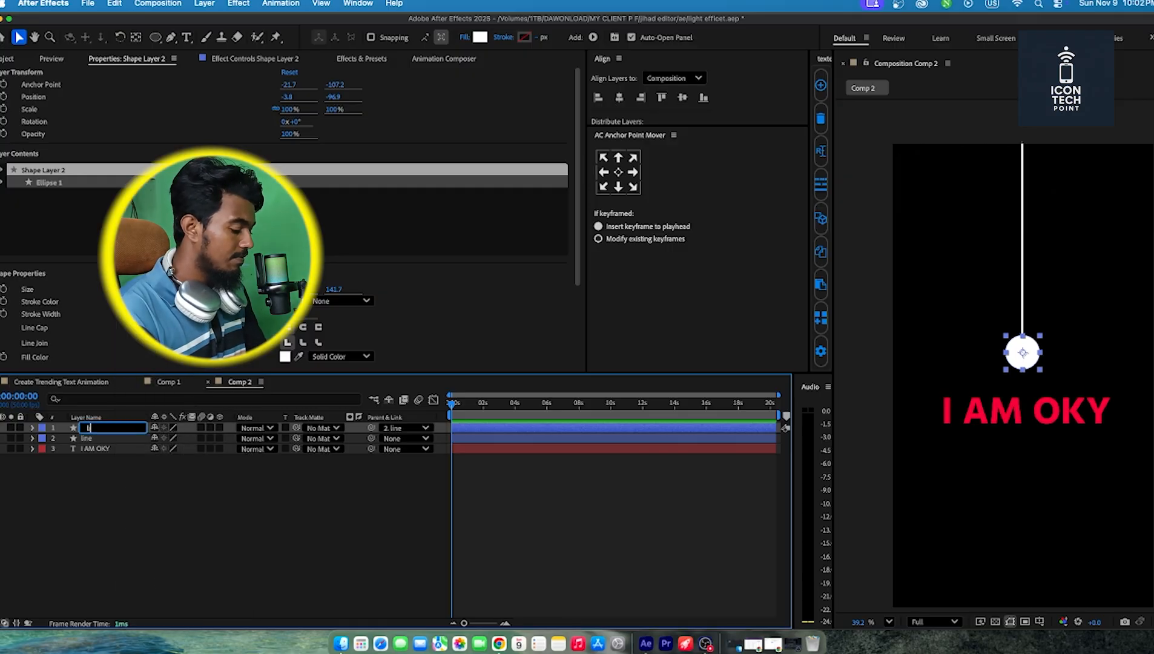
pyautogui.click(218, 469)
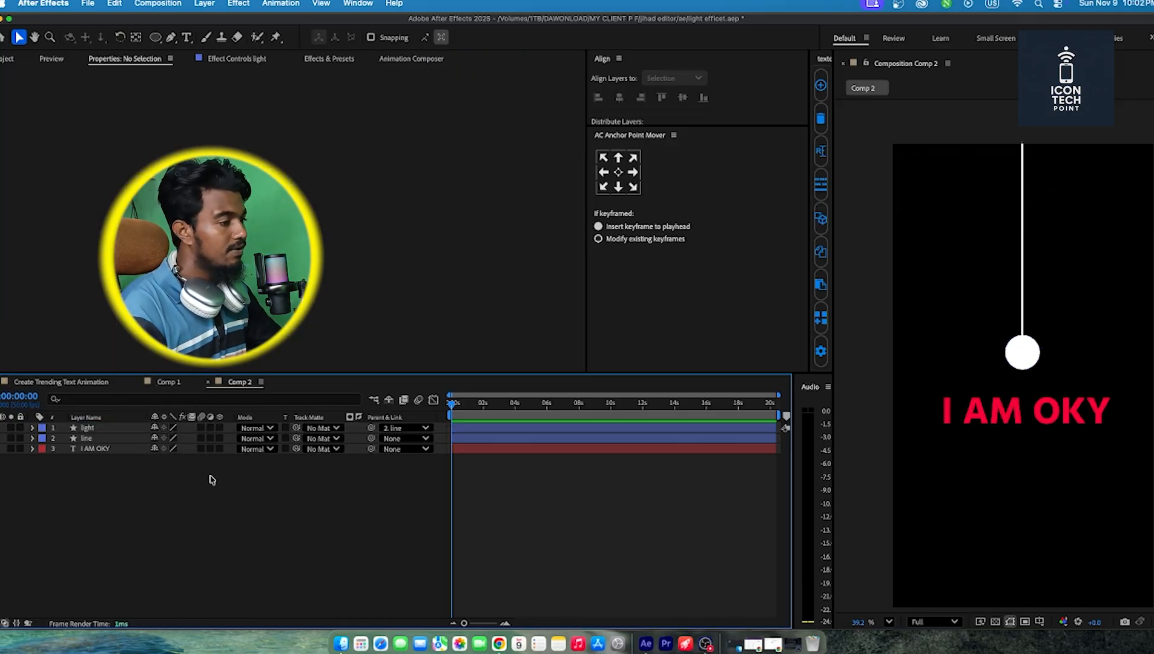
# Step: Apply the Deep Glow 2 effect to the light layer and increase its Exposure
pyautogui.click(109, 429)
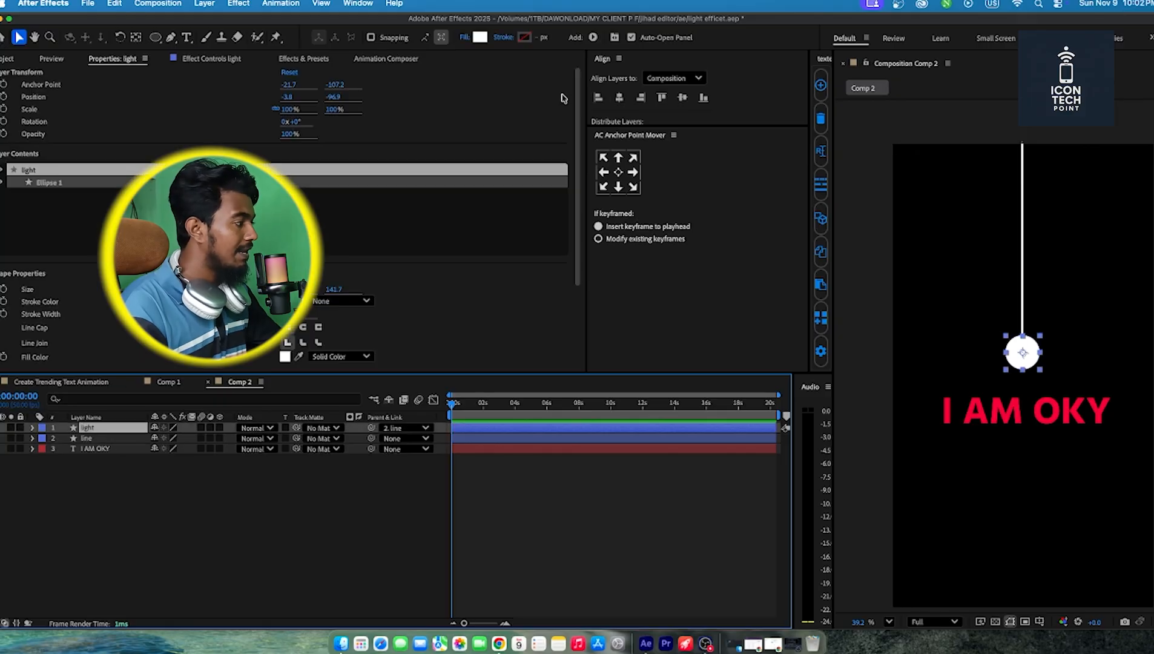
pyautogui.click(297, 59)
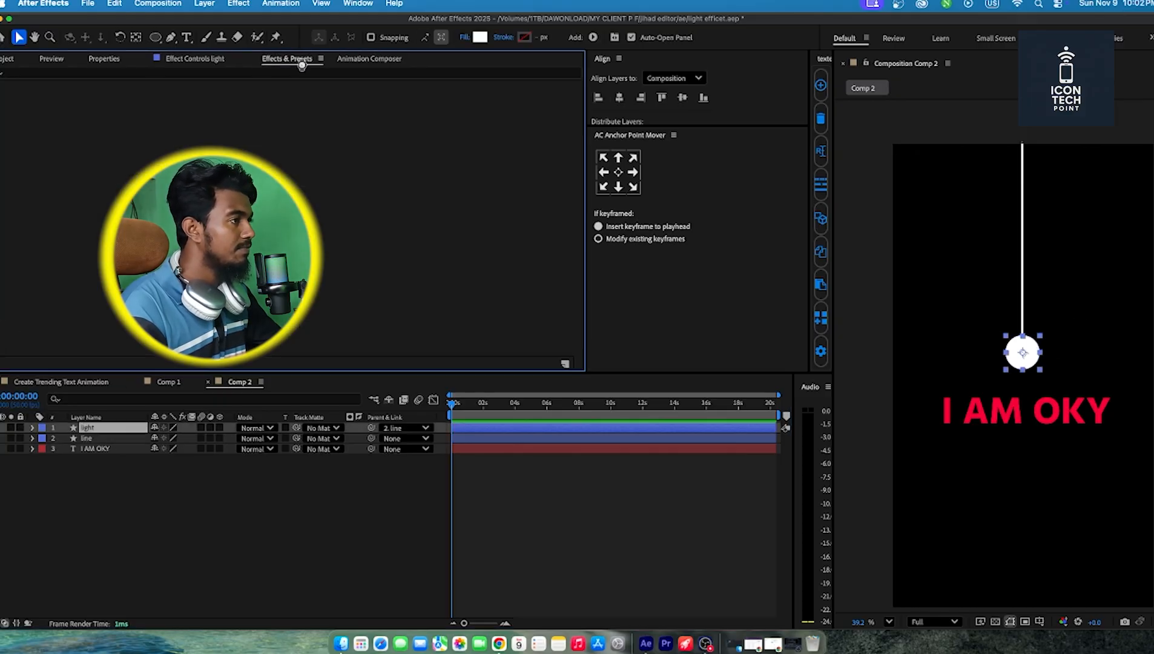
pyautogui.click(188, 73)
pyautogui.write('deep')
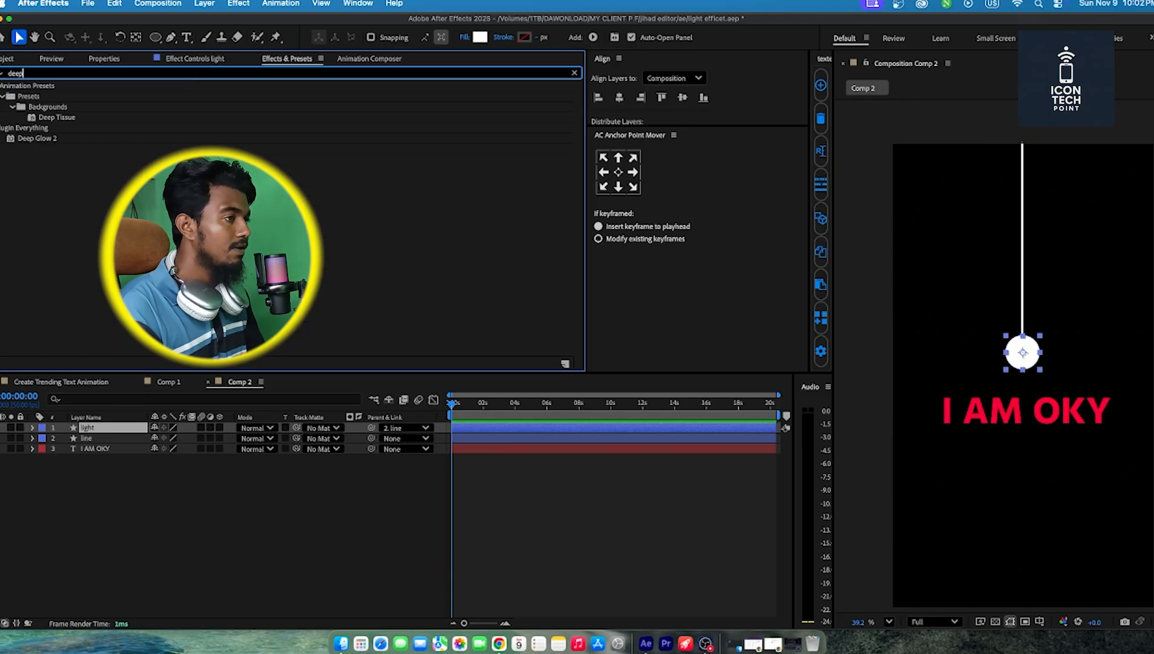
pyautogui.moveTo(23, 139); pyautogui.dragTo(88, 427)
pyautogui.scroll(1, 1016, 341)
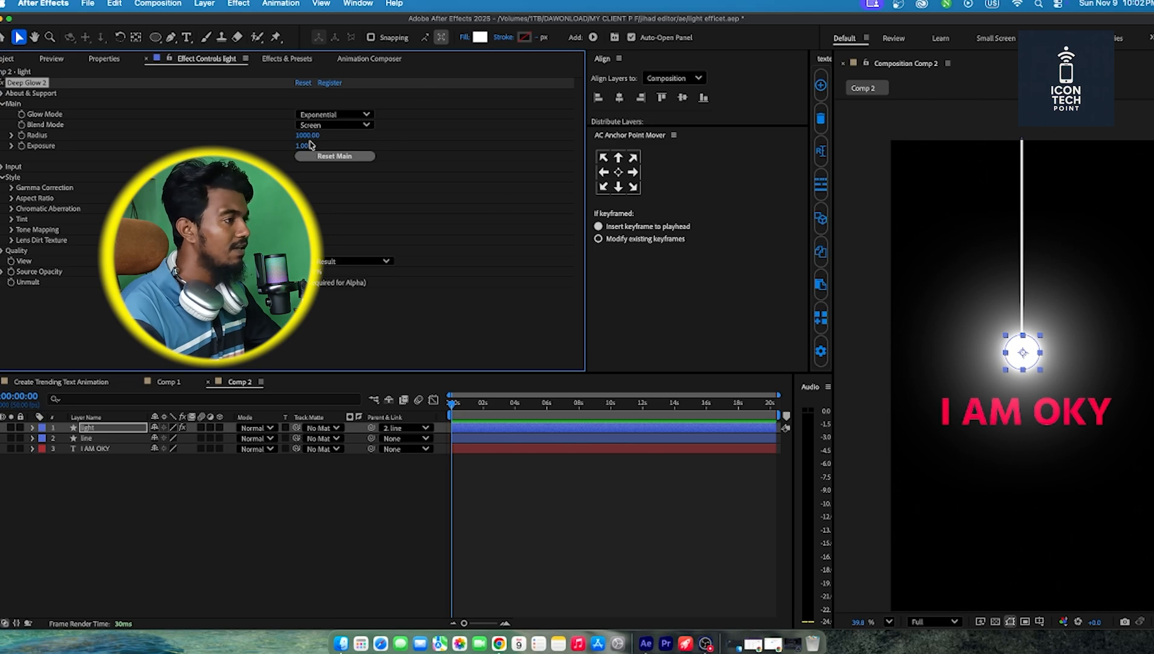
pyautogui.moveTo(302, 146); pyautogui.dragTo(363, 140)
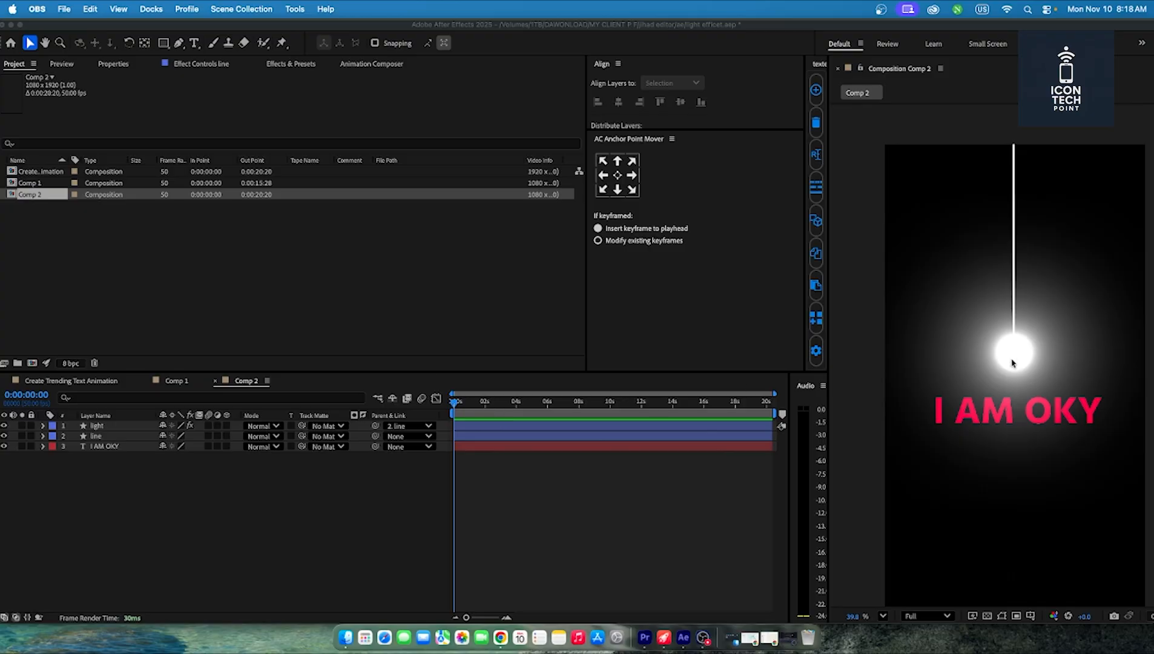
# Step: Keyframe the line layer's Rotation at 0° on the first frame and 34° at 0:00:01:41
pyautogui.click(120, 440)
pyautogui.click(120, 441)
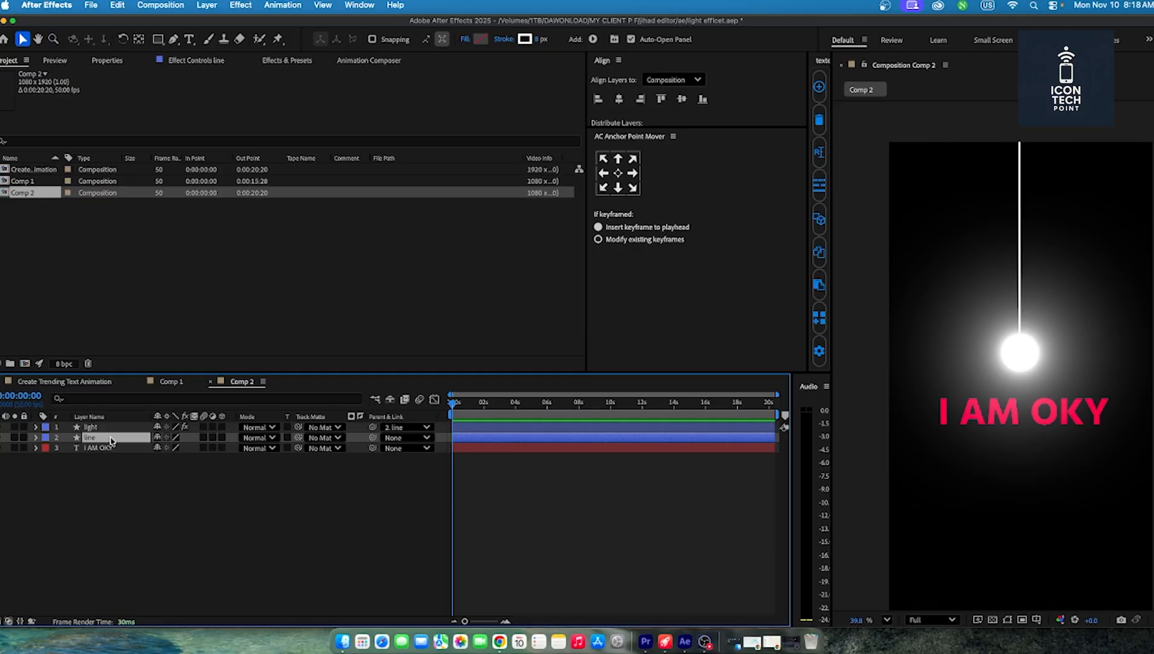
pyautogui.press('r')
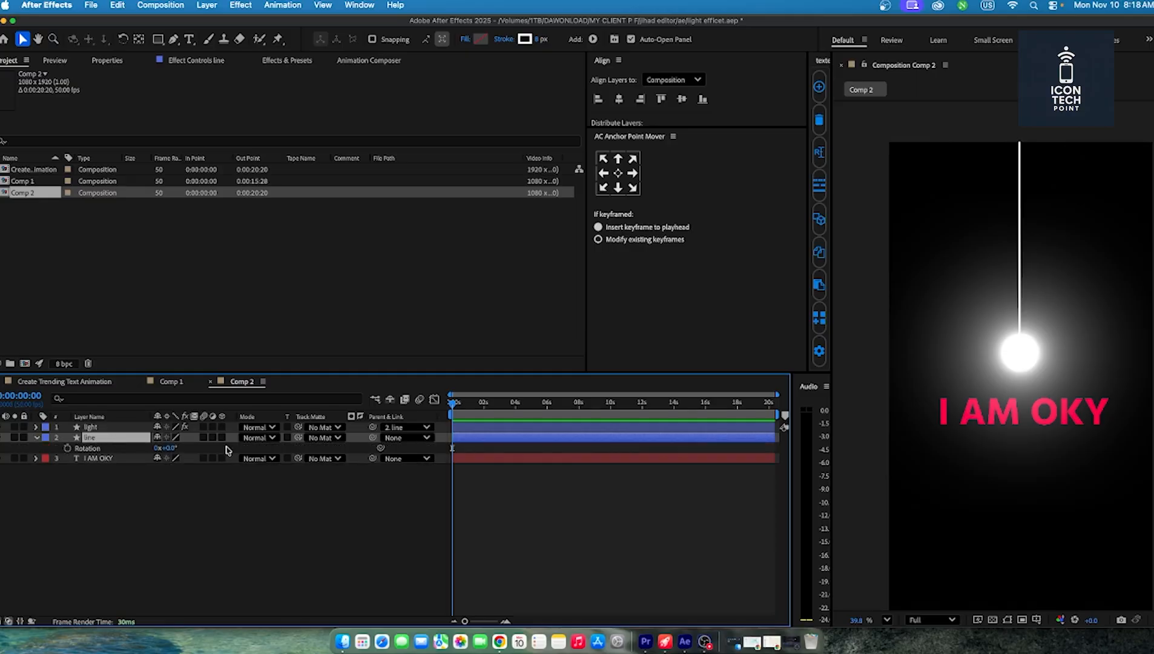
pyautogui.click(68, 448)
pyautogui.moveTo(454, 404); pyautogui.dragTo(481, 405)
pyautogui.moveTo(170, 454); pyautogui.dragTo(190, 454)
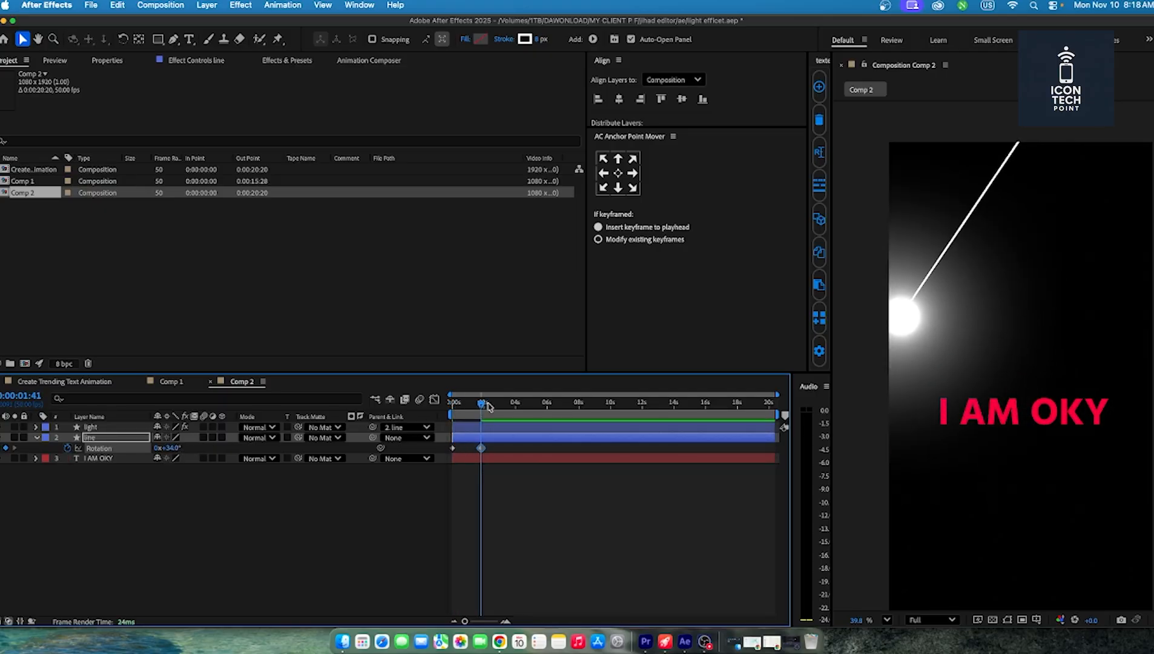
# Step: Add line Rotation keyframes swinging it to the opposite side at 0:00:03:32 and back to 31° at 0:00:05:17
pyautogui.moveTo(482, 405); pyautogui.dragTo(510, 405)
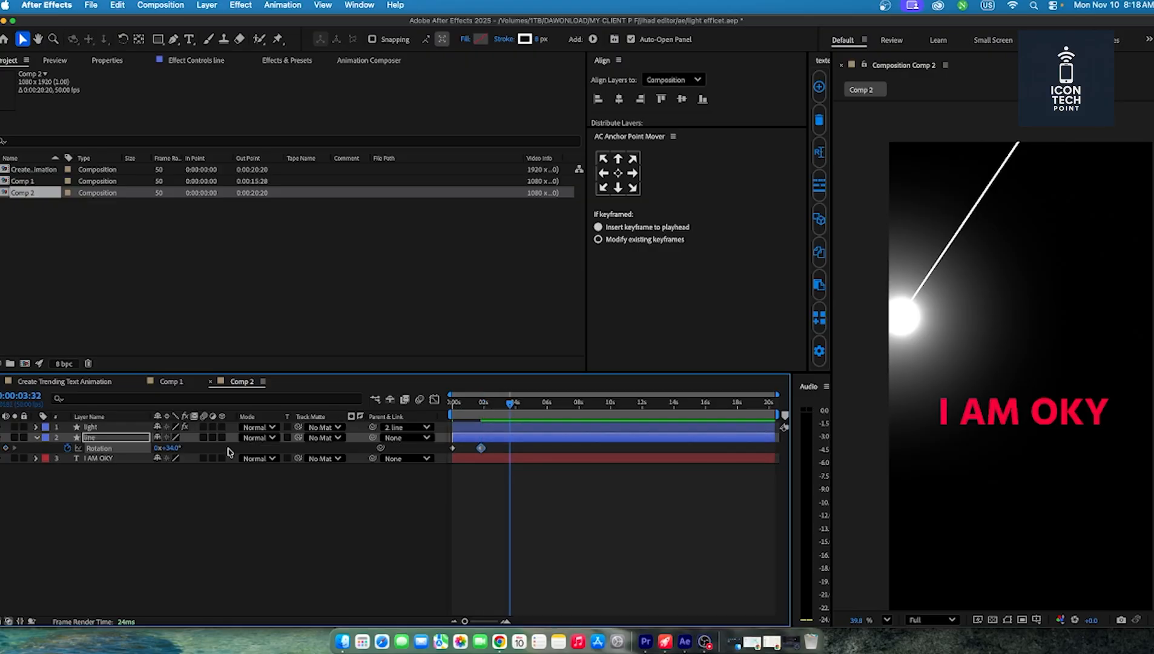
pyautogui.moveTo(181, 454); pyautogui.dragTo(145, 455)
pyautogui.moveTo(510, 404); pyautogui.dragTo(537, 404)
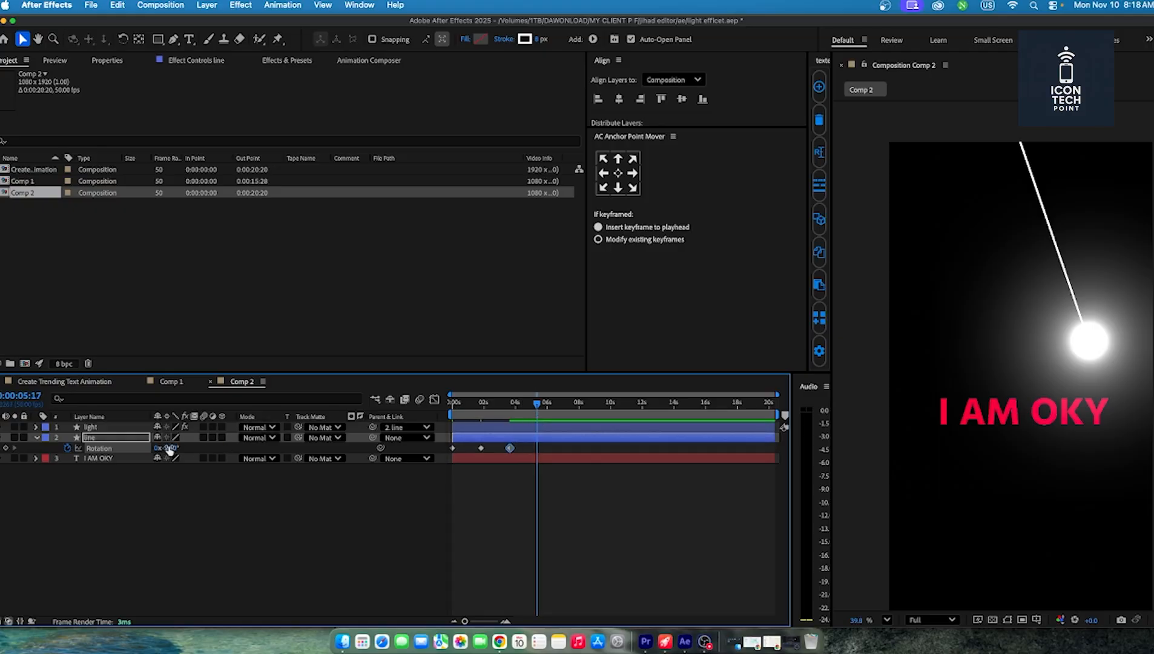
pyautogui.moveTo(167, 448); pyautogui.dragTo(207, 449)
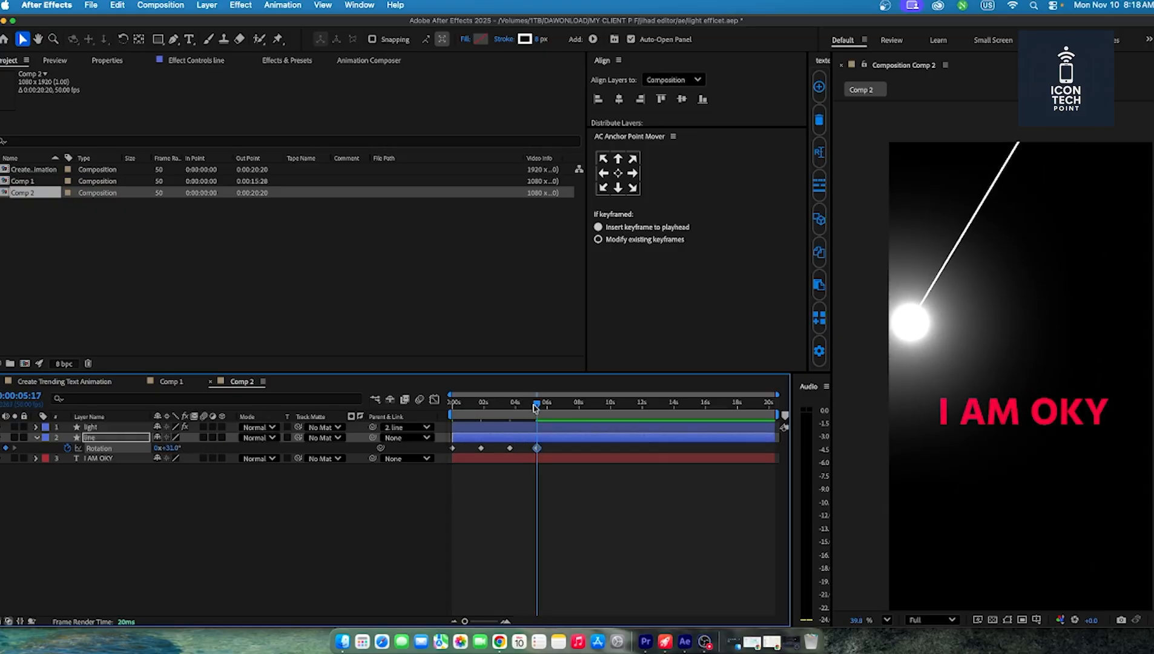
# Step: Add line Rotation keyframes of -21° at 0:00:07:18 and a swing back at 0:00:09:18, and preview the motion from the start
pyautogui.moveTo(535, 408); pyautogui.dragTo(569, 424)
pyautogui.moveTo(175, 454); pyautogui.dragTo(141, 453)
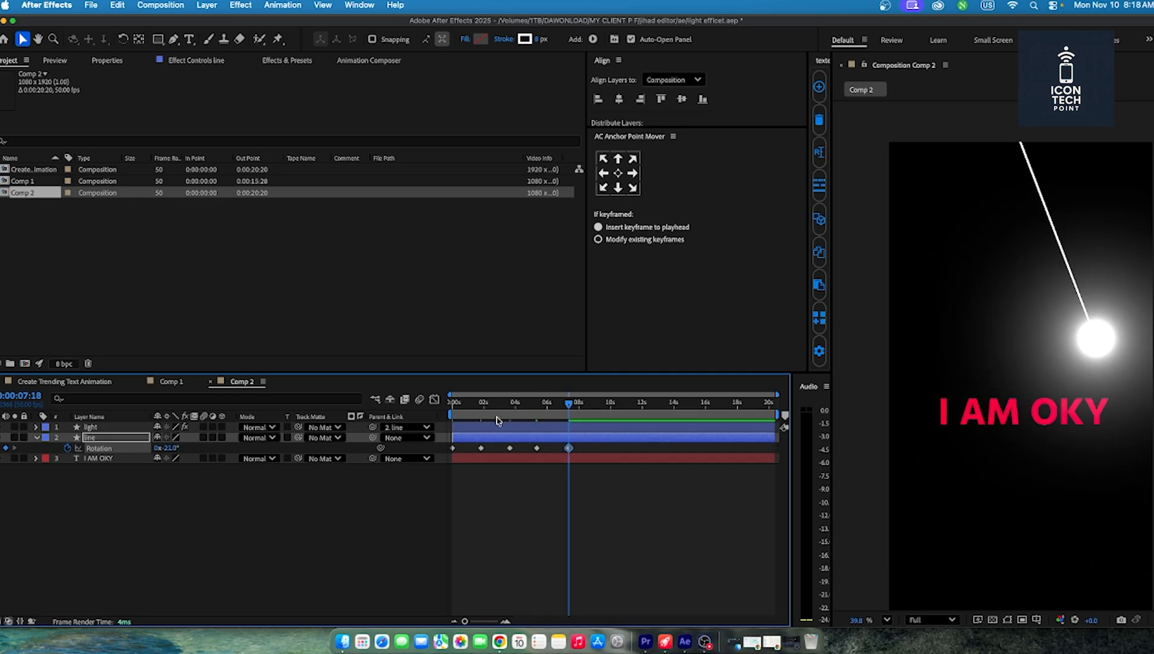
pyautogui.moveTo(567, 405); pyautogui.dragTo(600, 404)
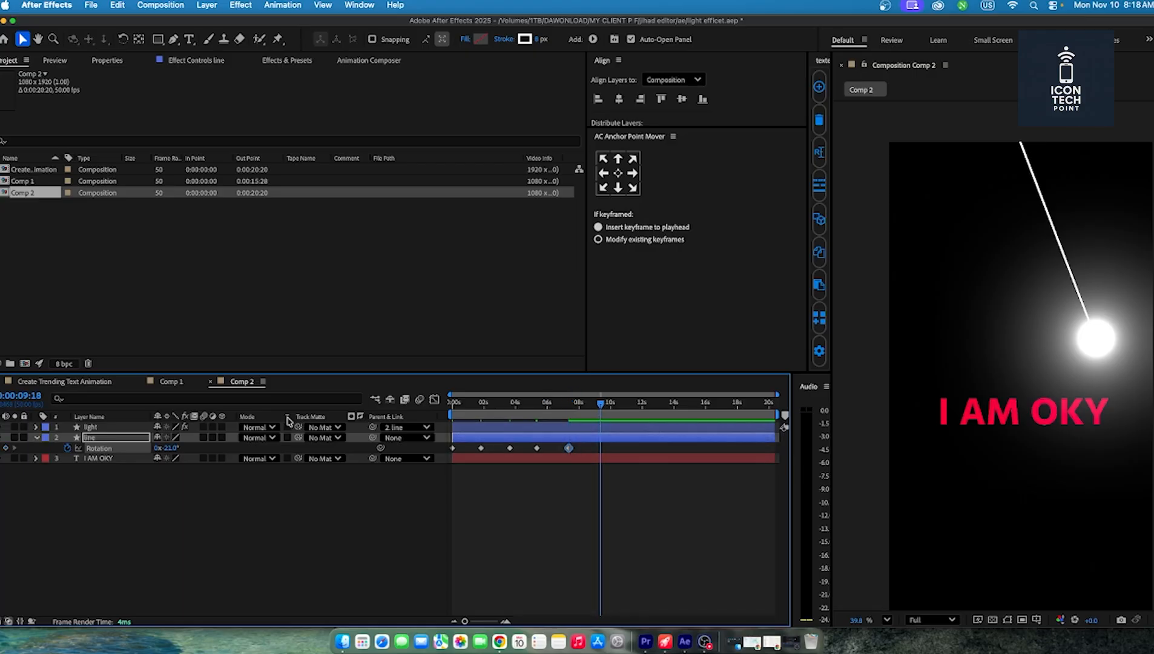
pyautogui.moveTo(168, 448)
pyautogui.mouseDown()
pyautogui.moveTo(153, 449)
pyautogui.moveTo(205, 452)
pyautogui.moveTo(180, 449)
pyautogui.mouseUp()
pyautogui.moveTo(599, 407); pyautogui.dragTo(387, 420)
pyautogui.press('space')
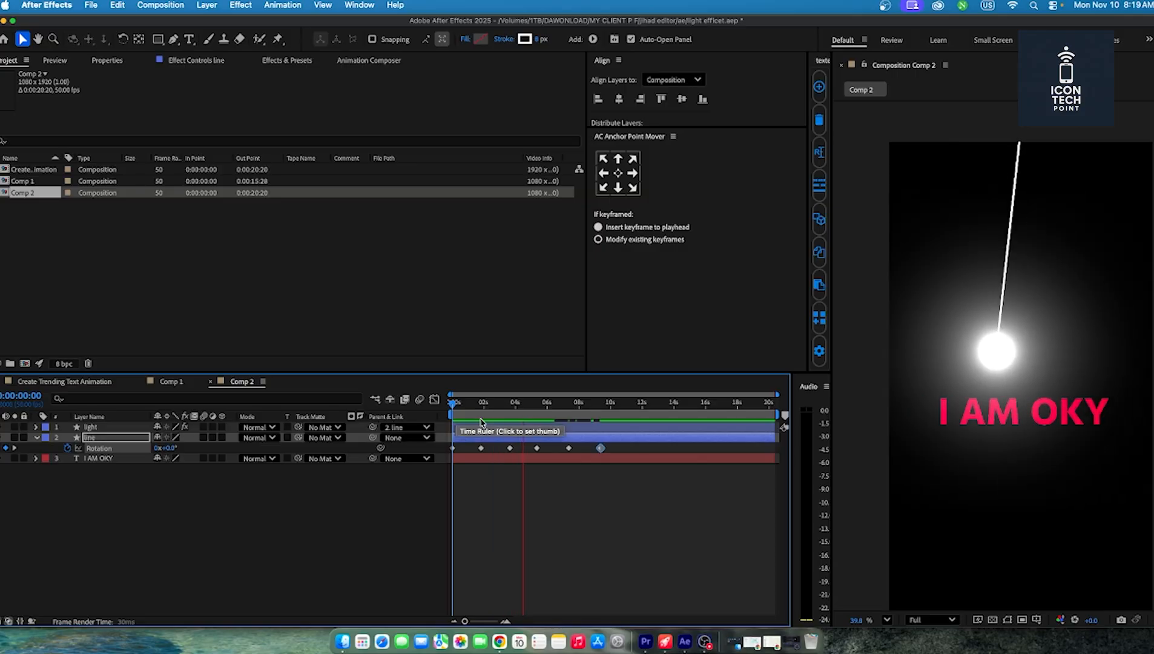
pyautogui.press('space')
# Step: Apply Easy Ease to all six of the line's Rotation keyframes and preview the smoothed swing from the start
pyautogui.moveTo(623, 452); pyautogui.dragTo(445, 439)
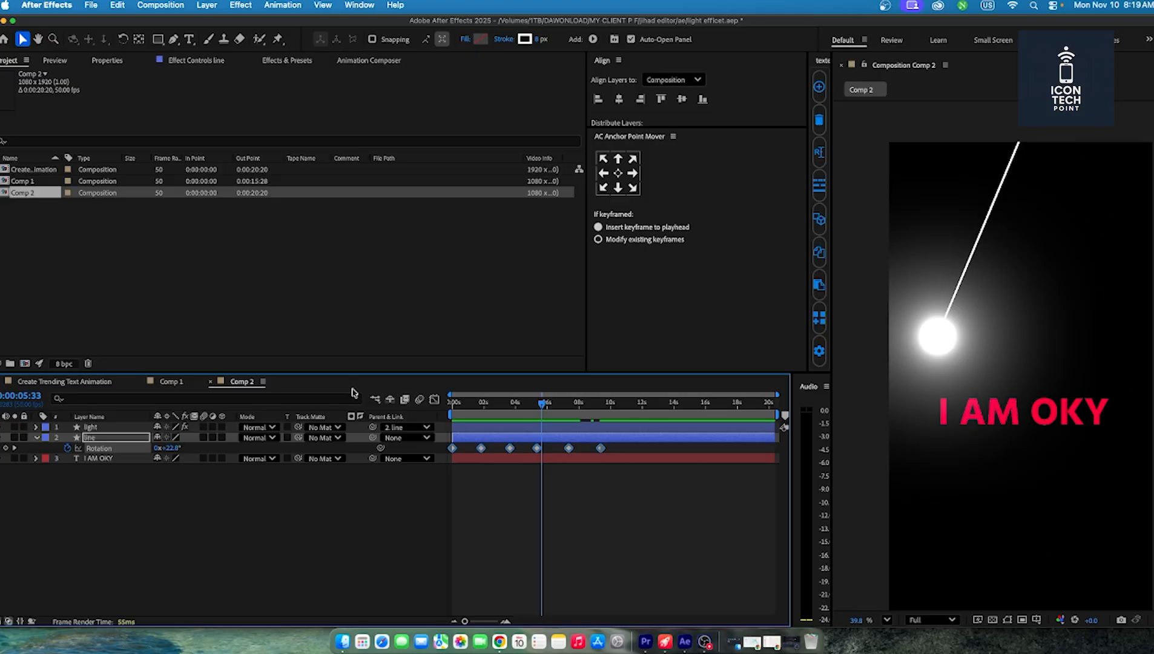
pyautogui.press('F9')
pyautogui.press('Home')
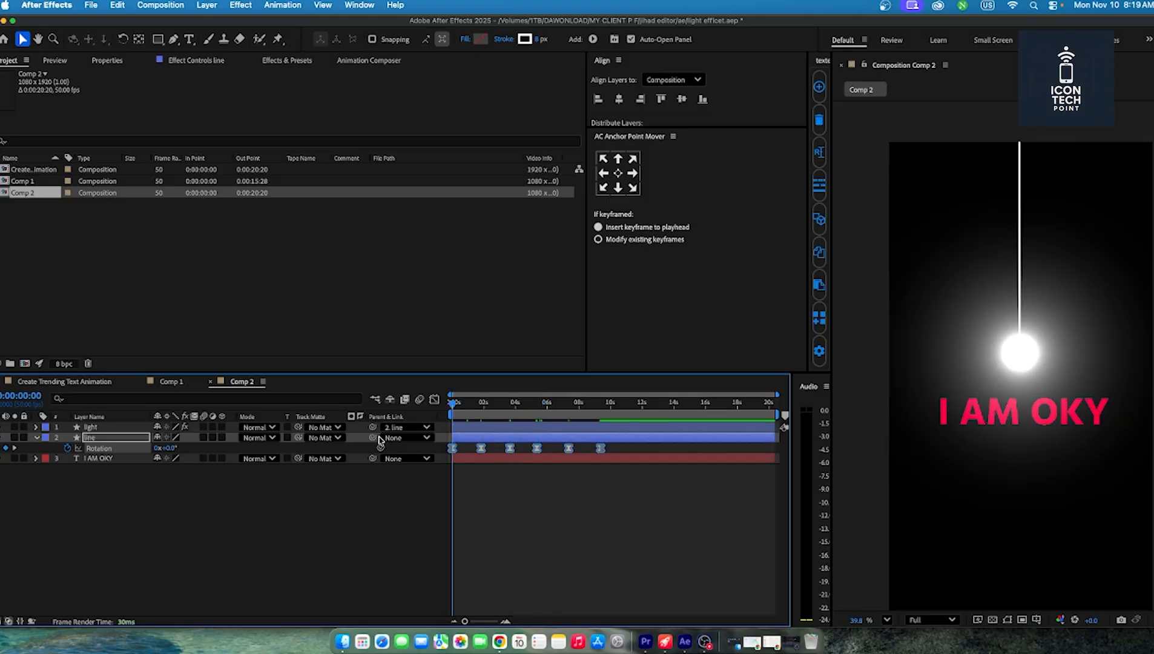
pyautogui.press('space')
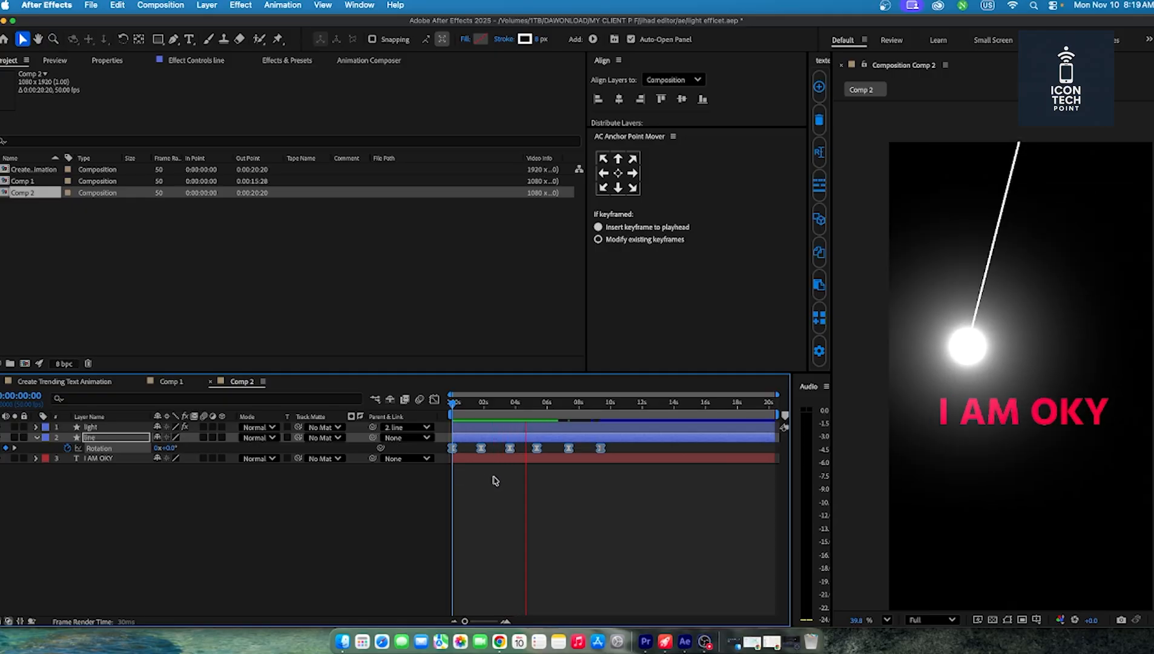
pyautogui.click(535, 497)
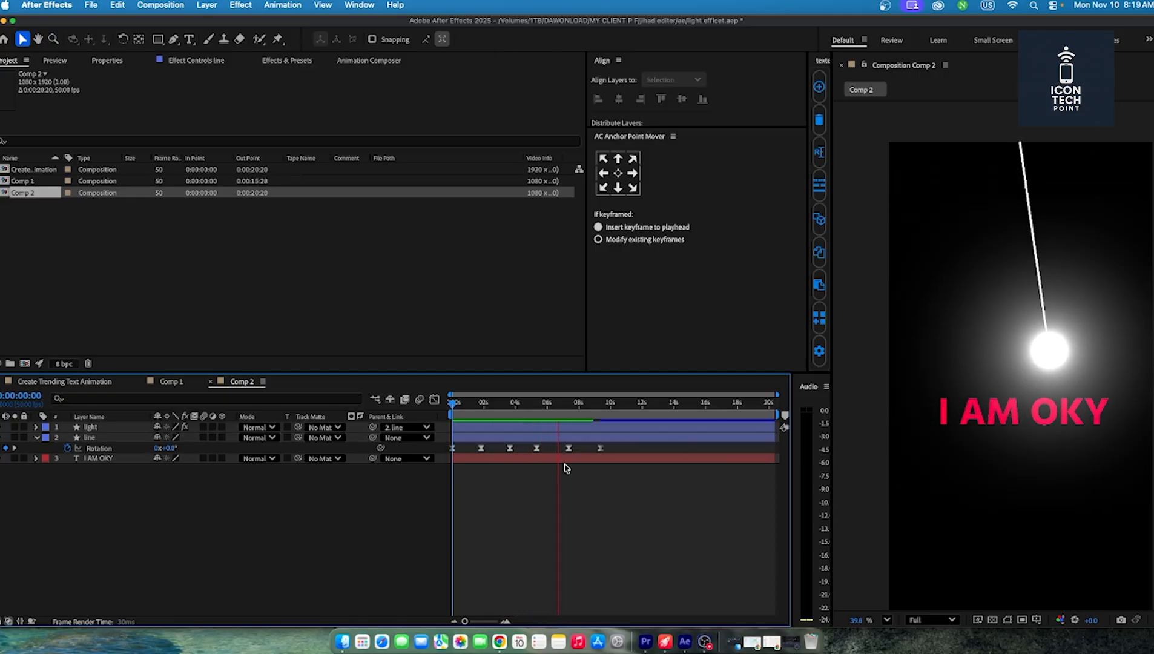
pyautogui.press('space')
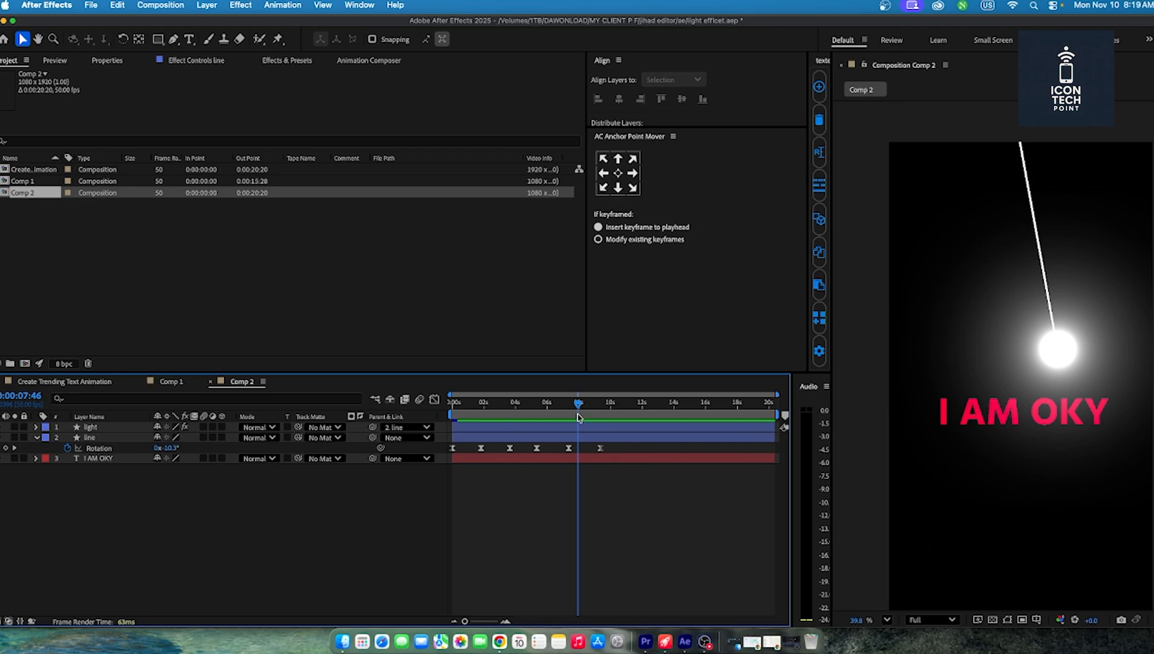
pyautogui.press('Home')
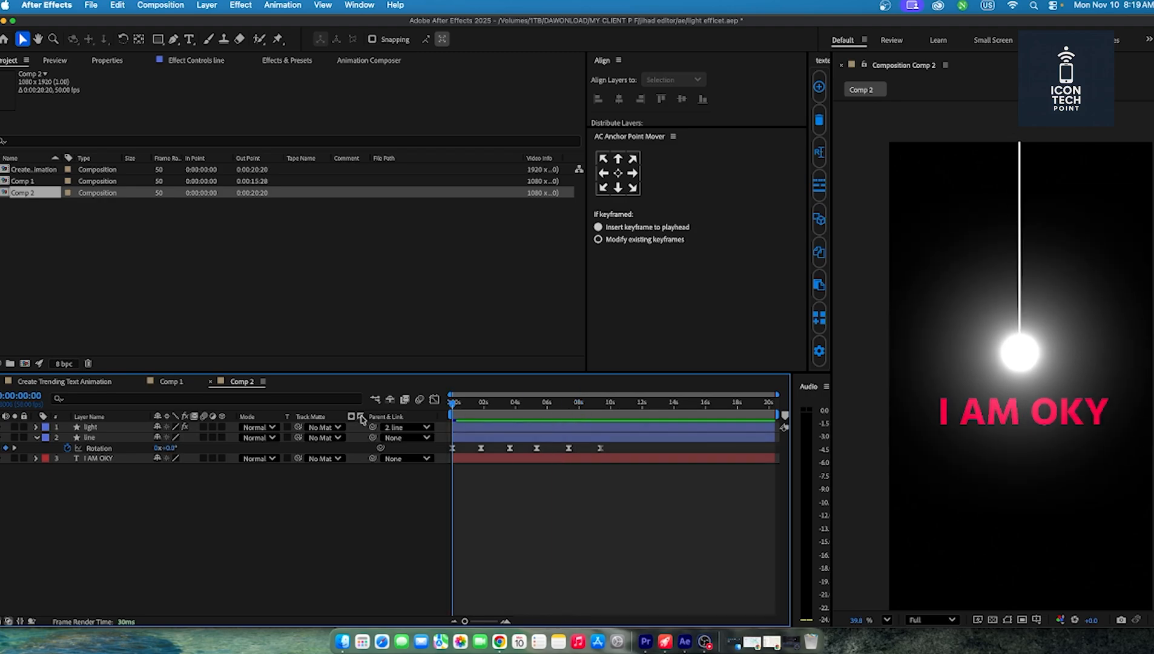
# Step: Duplicate the light layer and place the copy between the line layer and the "I AM OKY" text layer
pyautogui.click(36, 437)
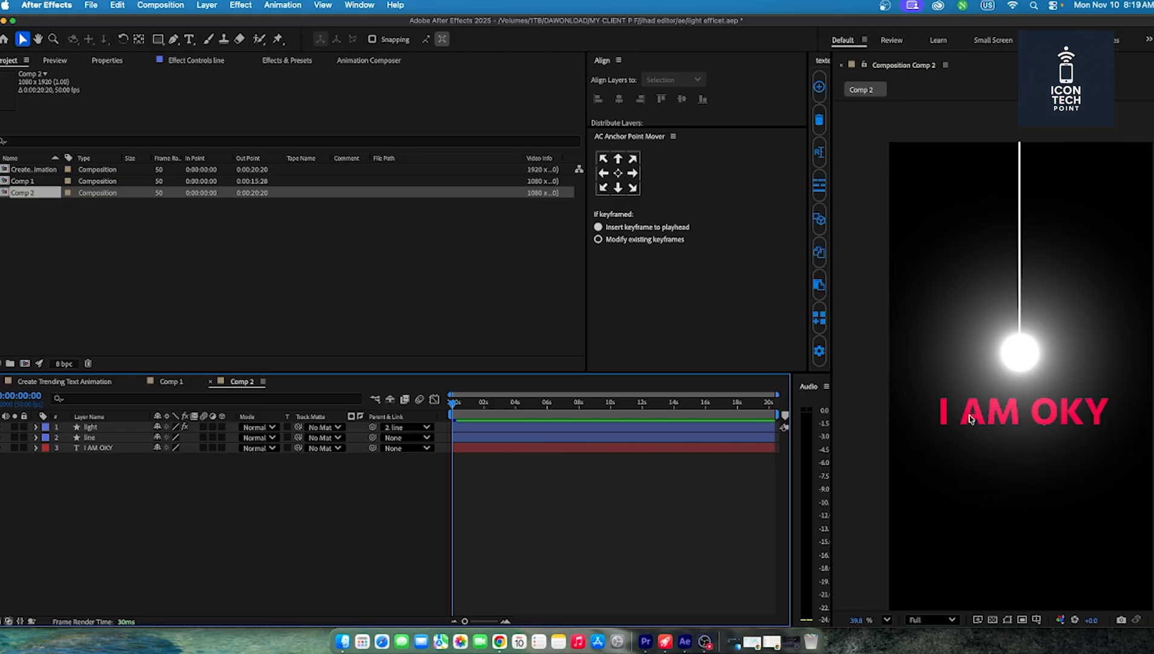
pyautogui.click(111, 430)
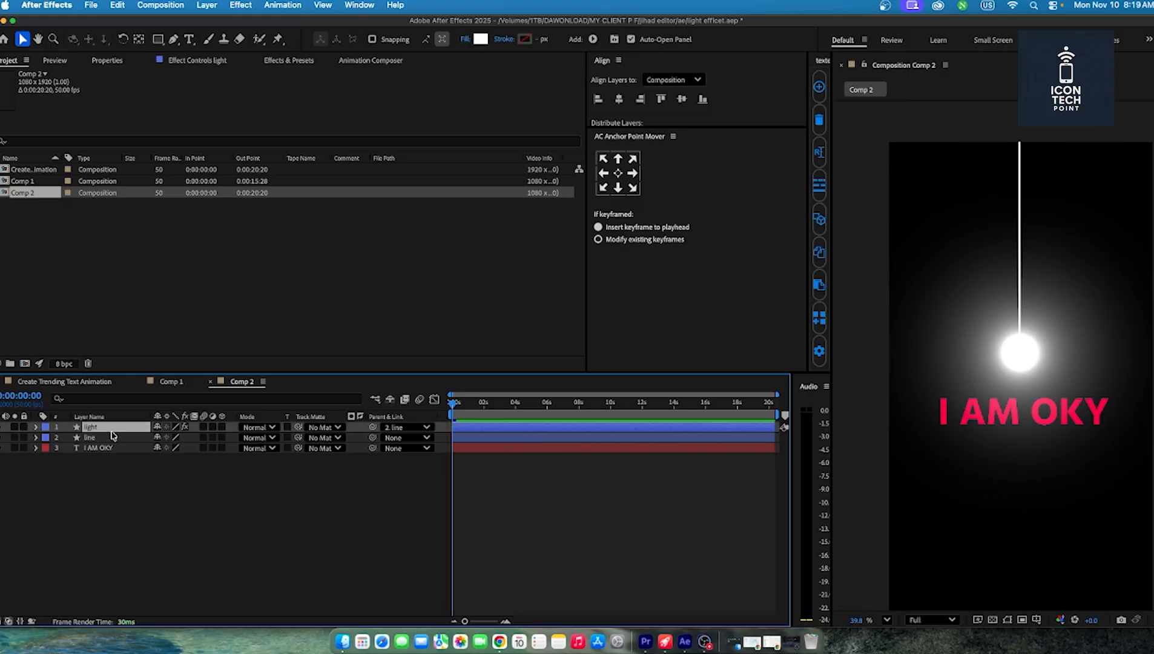
pyautogui.press('super+d')
pyautogui.moveTo(113, 430); pyautogui.dragTo(113, 455)
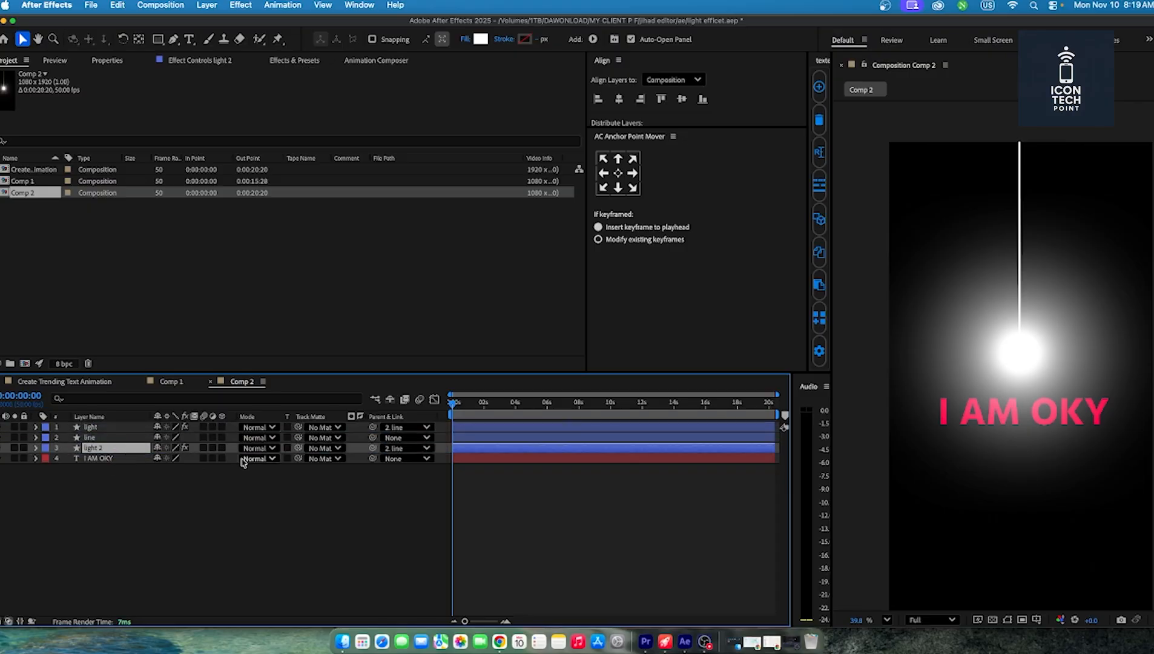
# Step: Set the light 2 layer as the track matte of the "I AM OKY" text layer and play the animation
pyautogui.click(103, 458)
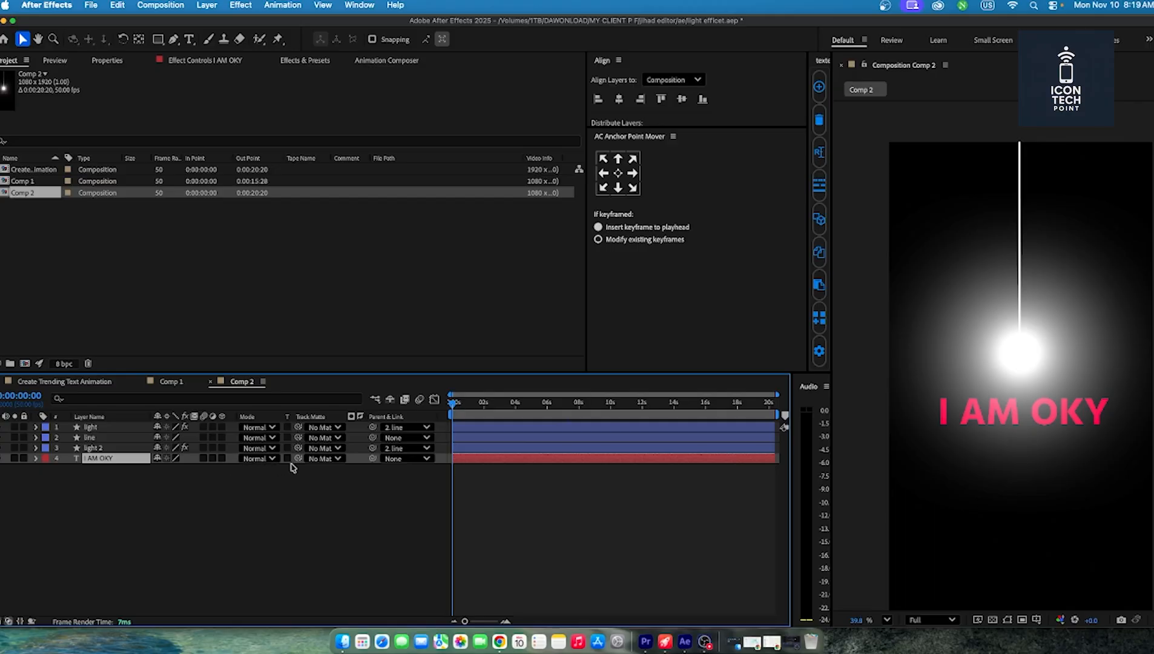
pyautogui.moveTo(299, 458); pyautogui.dragTo(123, 451)
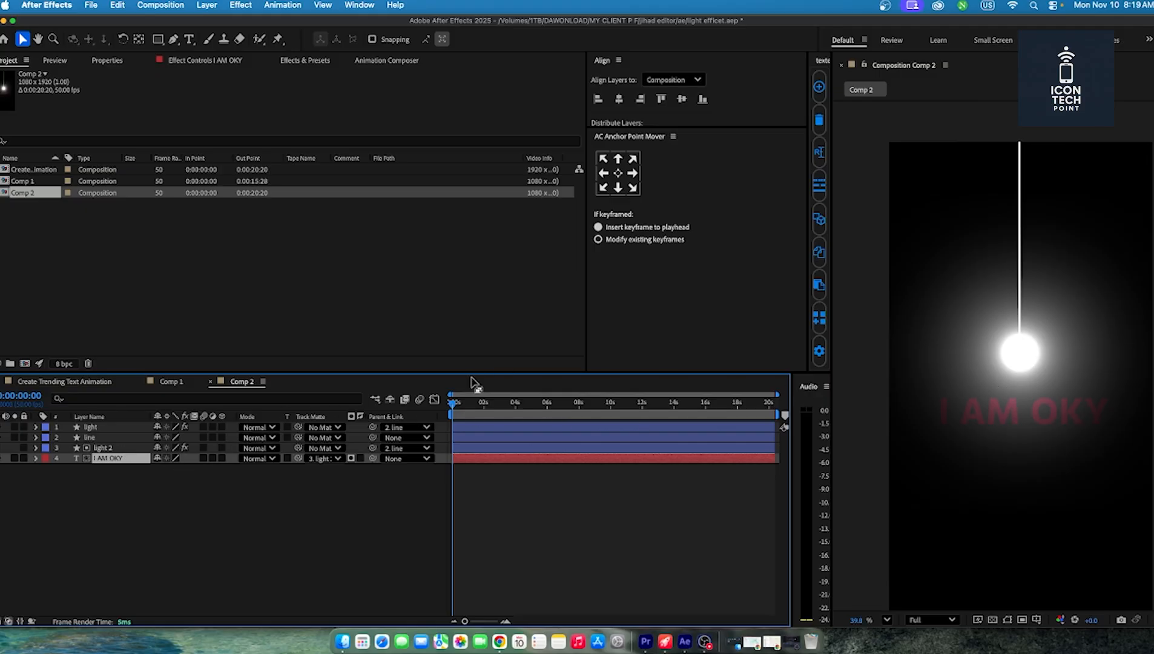
pyautogui.press('space')
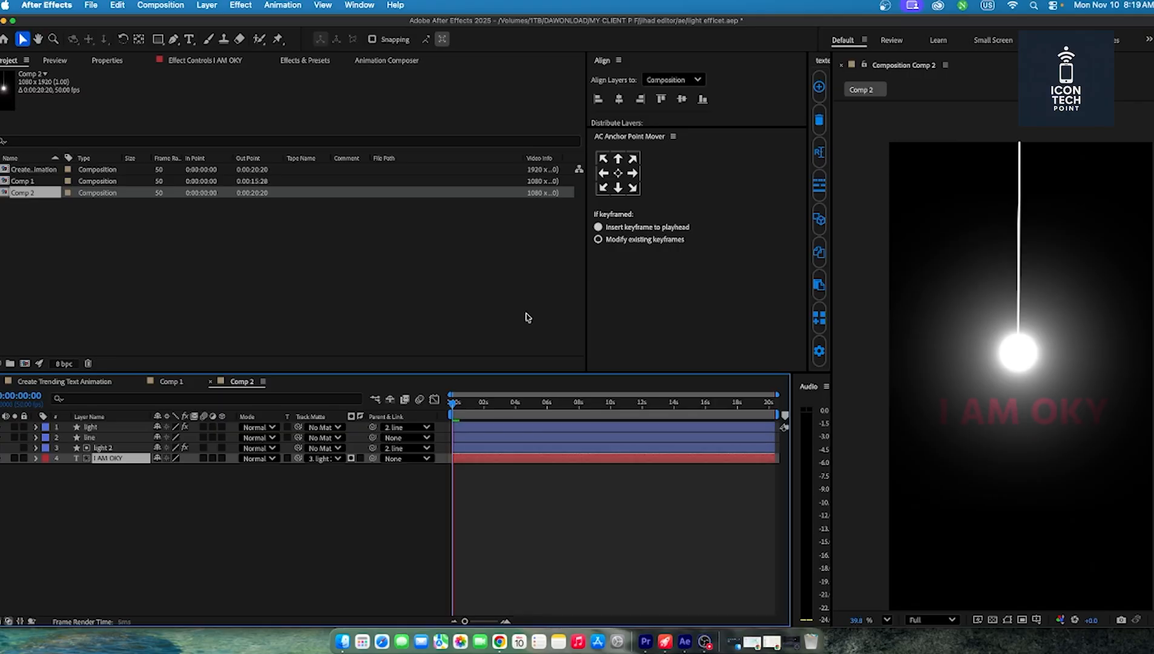